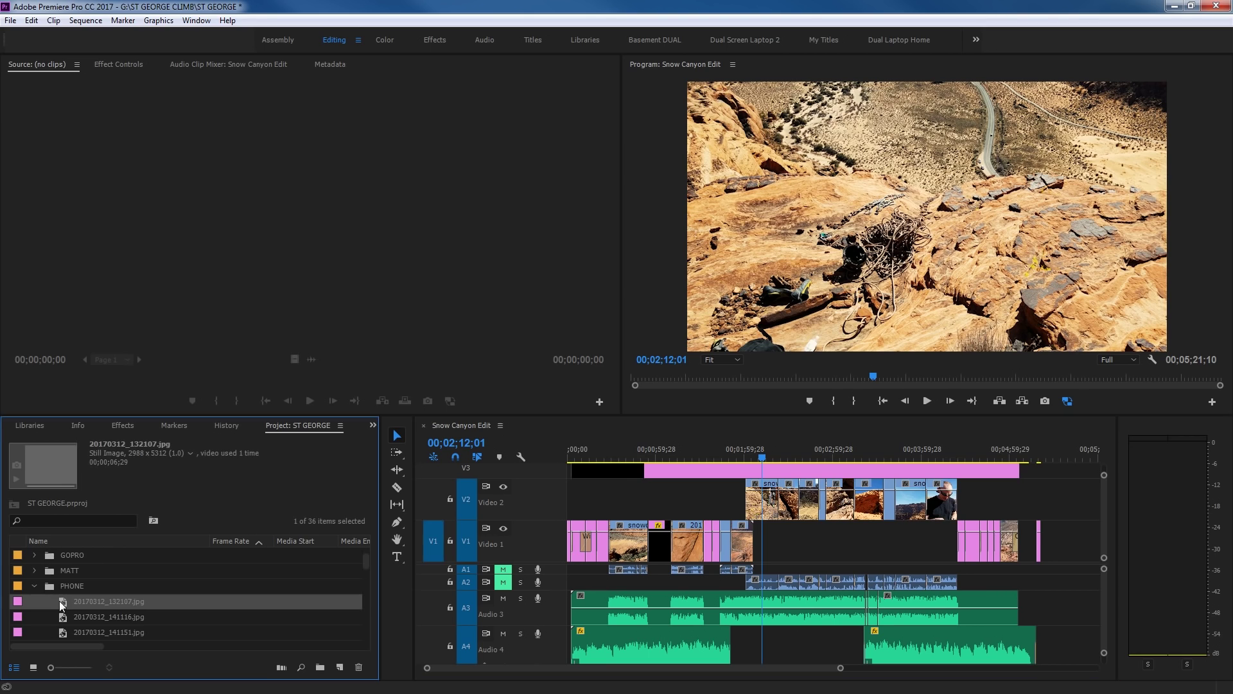
- Load the still 20170312_132107.jpg into the Source Monitor and make the Snow Canyon Edit timeline active
{"action": "double_click", "coordinate": [63, 601]}
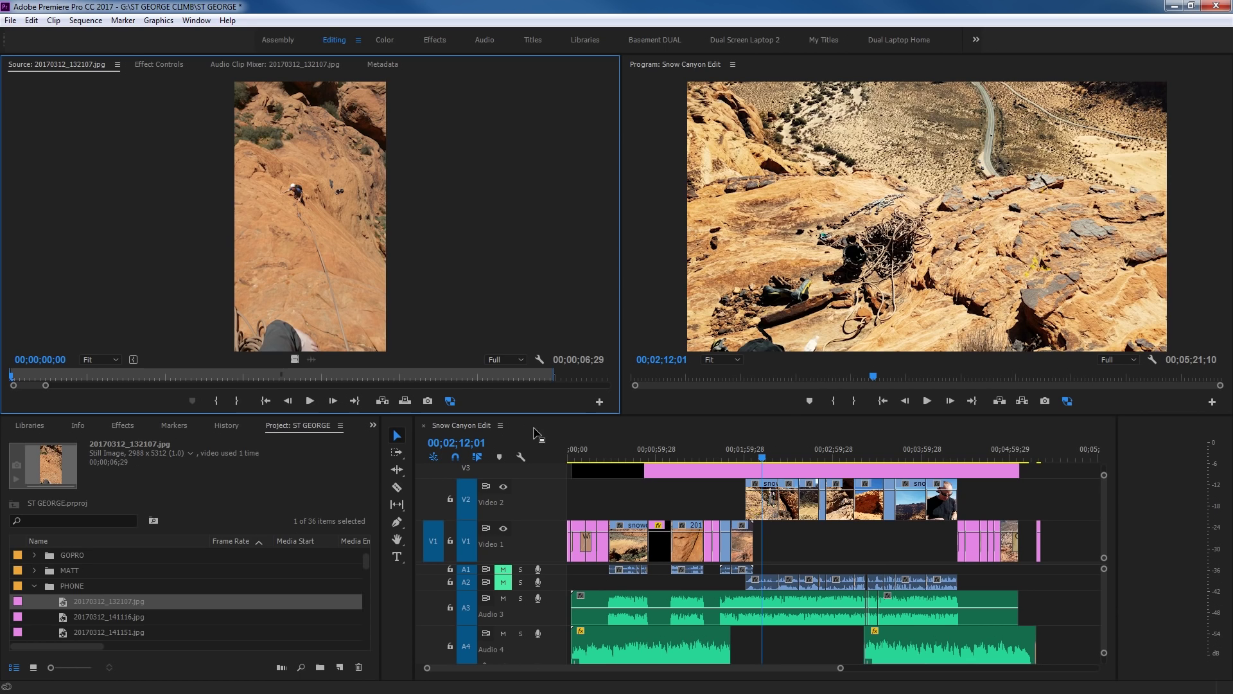
{"action": "left_click", "coordinate": [713, 434]}
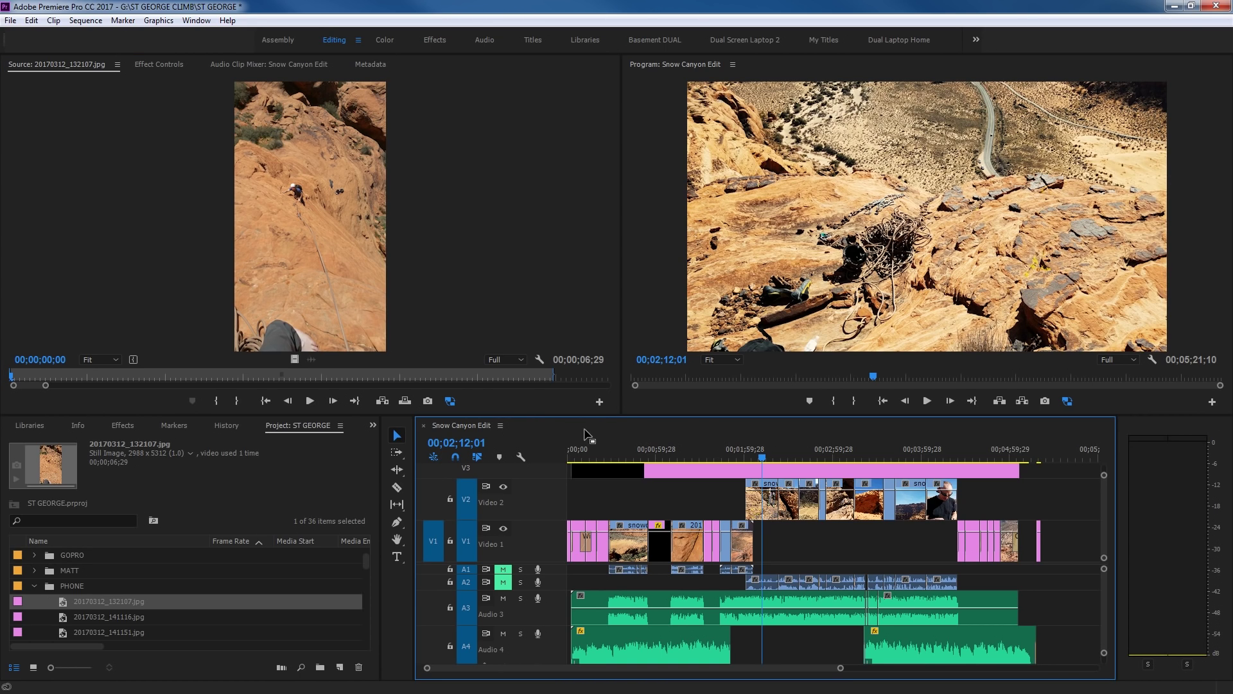
- Open the media export settings for the Snow Canyon Edit sequence, review the Source Range options, and close without exporting
{"action": "left_click", "coordinate": [14, 24]}
{"action": "mouse_move", "coordinate": [96, 382]}
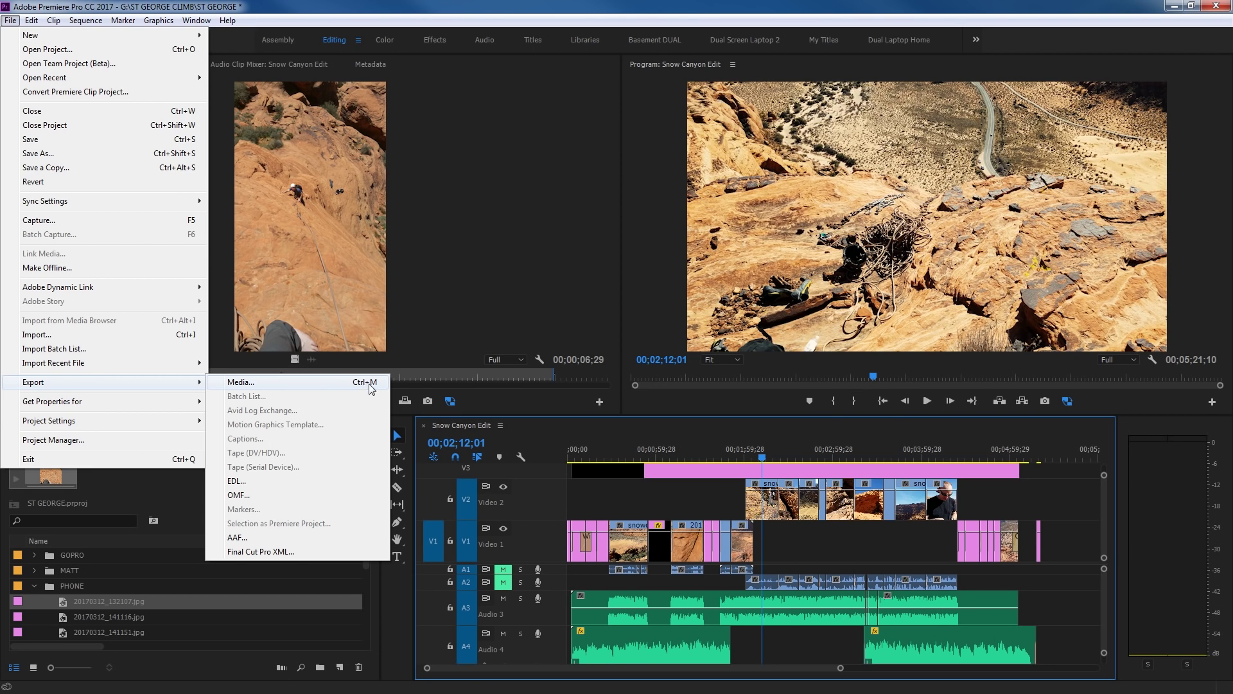
{"action": "left_click", "coordinate": [757, 441]}
{"action": "key", "text": "ctrl+m"}
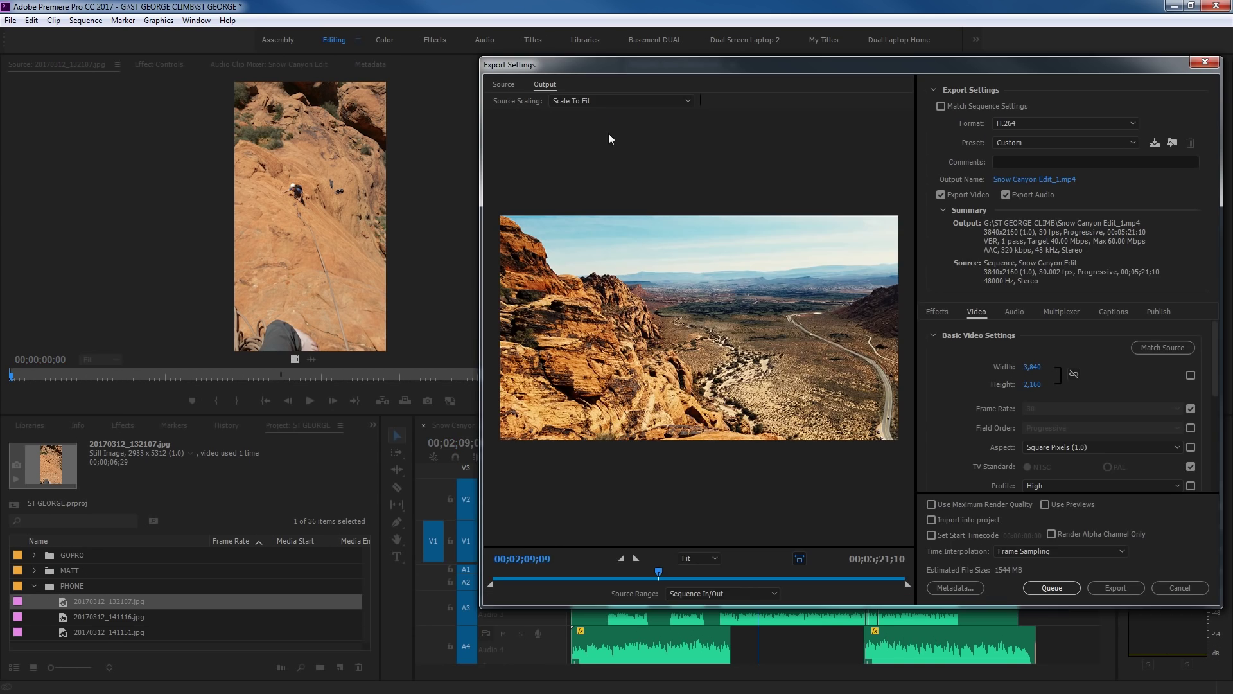
{"action": "left_click_drag", "start_coordinate": [642, 67], "coordinate": [406, 75]}
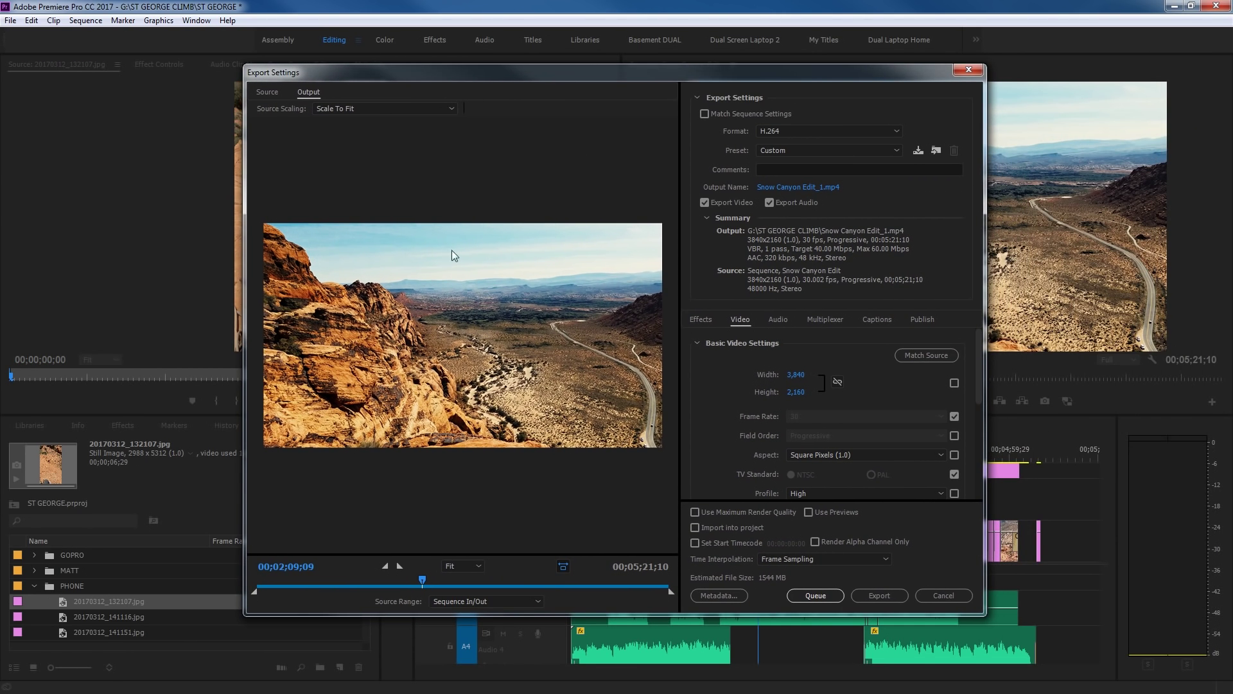
{"action": "left_click", "coordinate": [452, 601]}
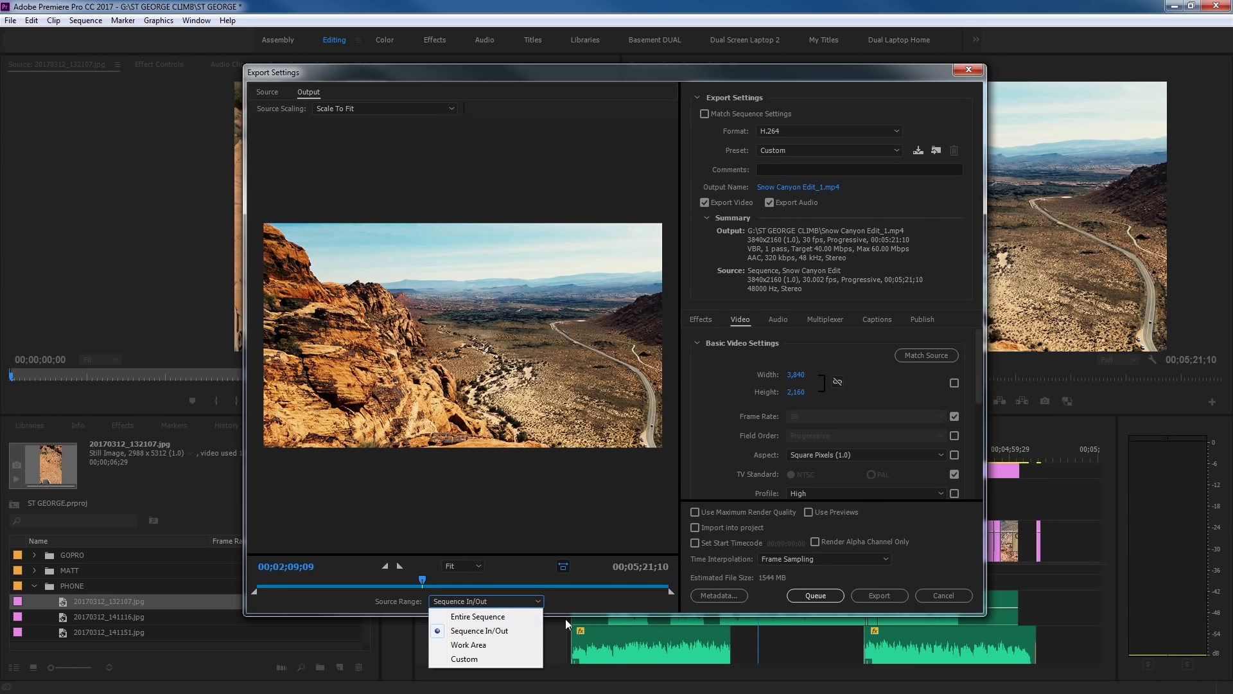
{"action": "left_click", "coordinate": [939, 596]}
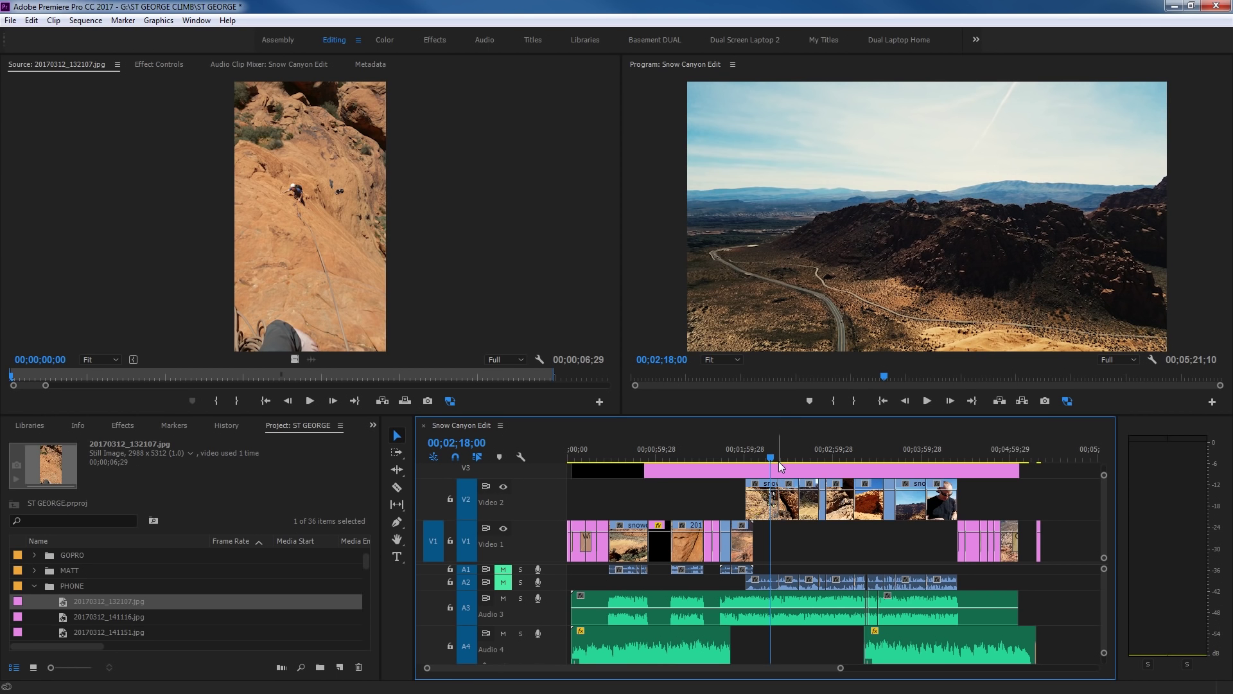
- Mark an In point at 00;02;18;00 and an Out point at 00;02;39;22 in the sequence
{"action": "key", "text": "i"}
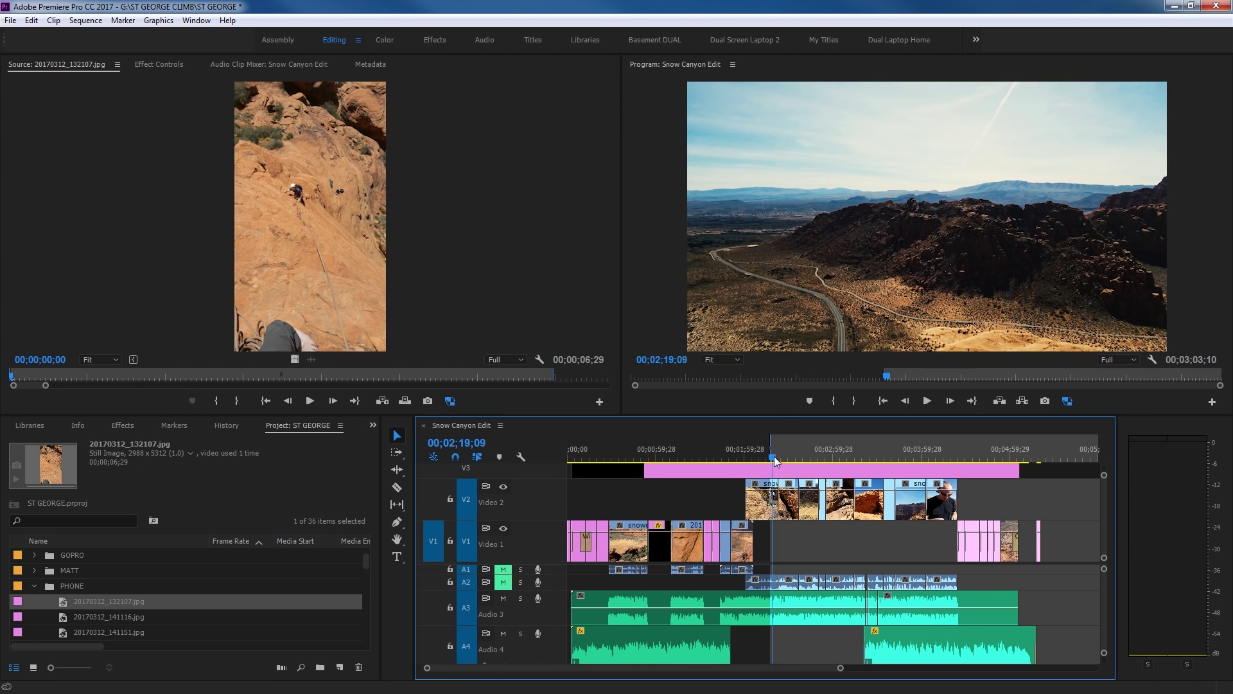
{"action": "left_click_drag", "start_coordinate": [784, 458], "coordinate": [802, 457]}
{"action": "key", "text": "o"}
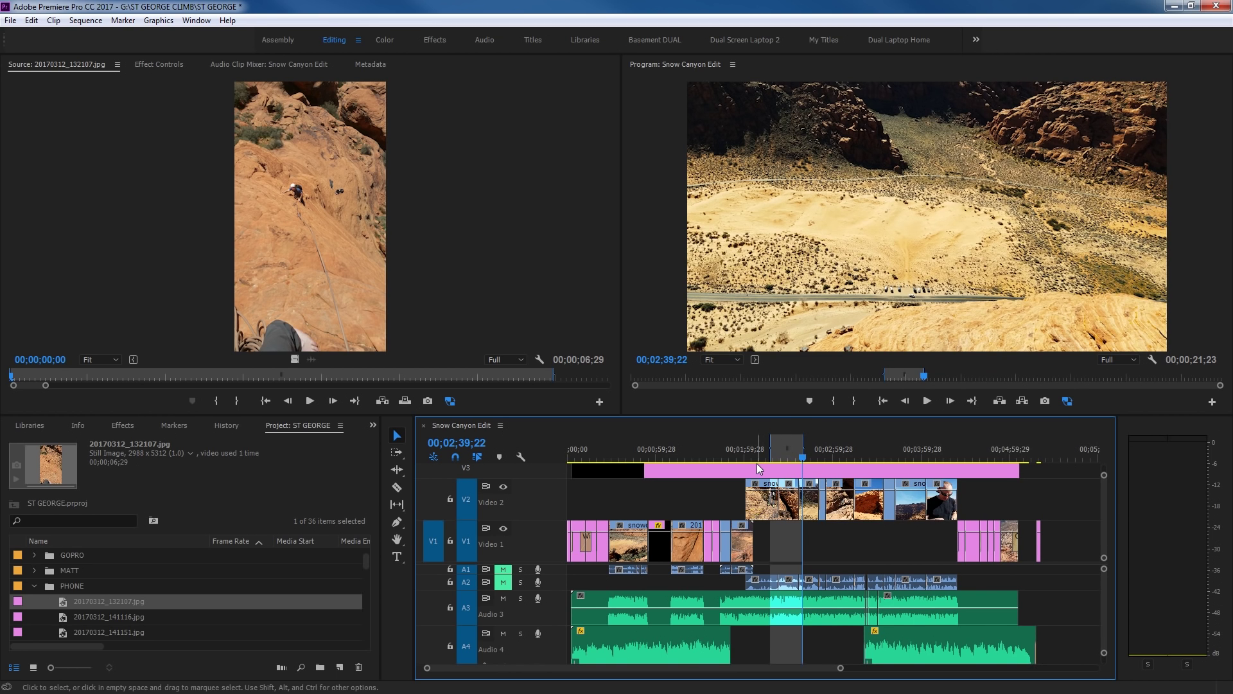
- Set the export source range to Entire Sequence and cancel the export settings
{"action": "key", "text": "ctrl+m"}
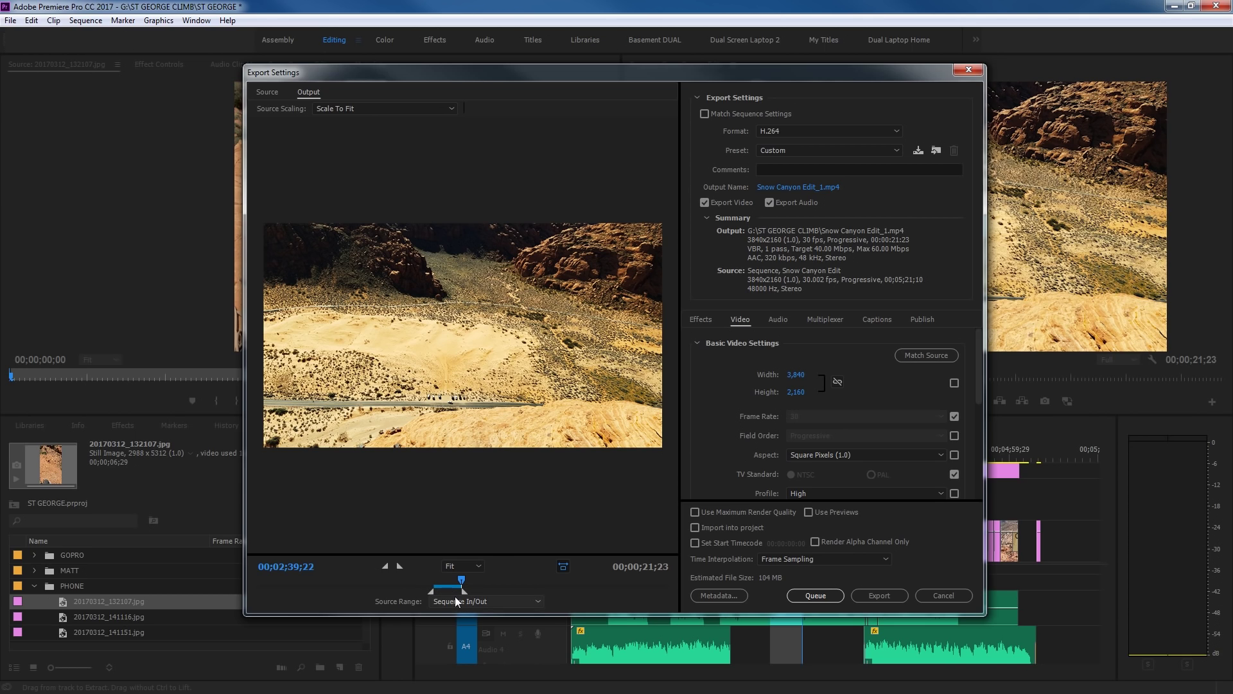
{"action": "left_click", "coordinate": [460, 602]}
{"action": "left_click", "coordinate": [463, 616]}
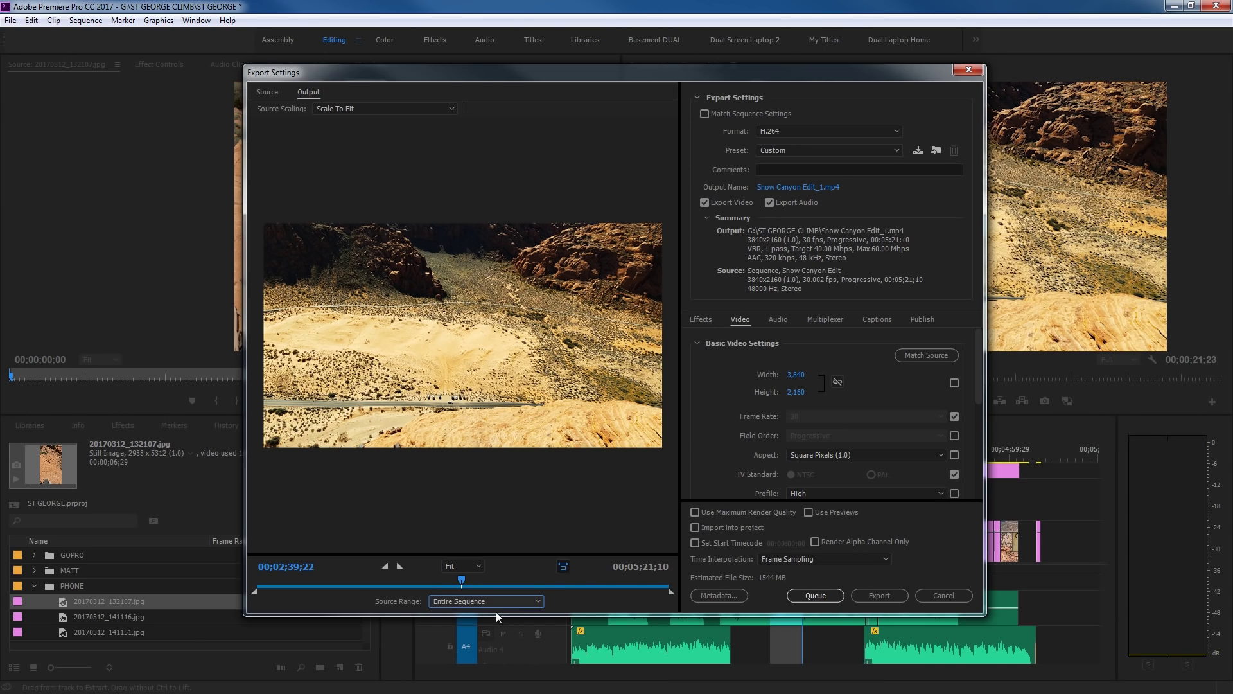
{"action": "left_click", "coordinate": [943, 596]}
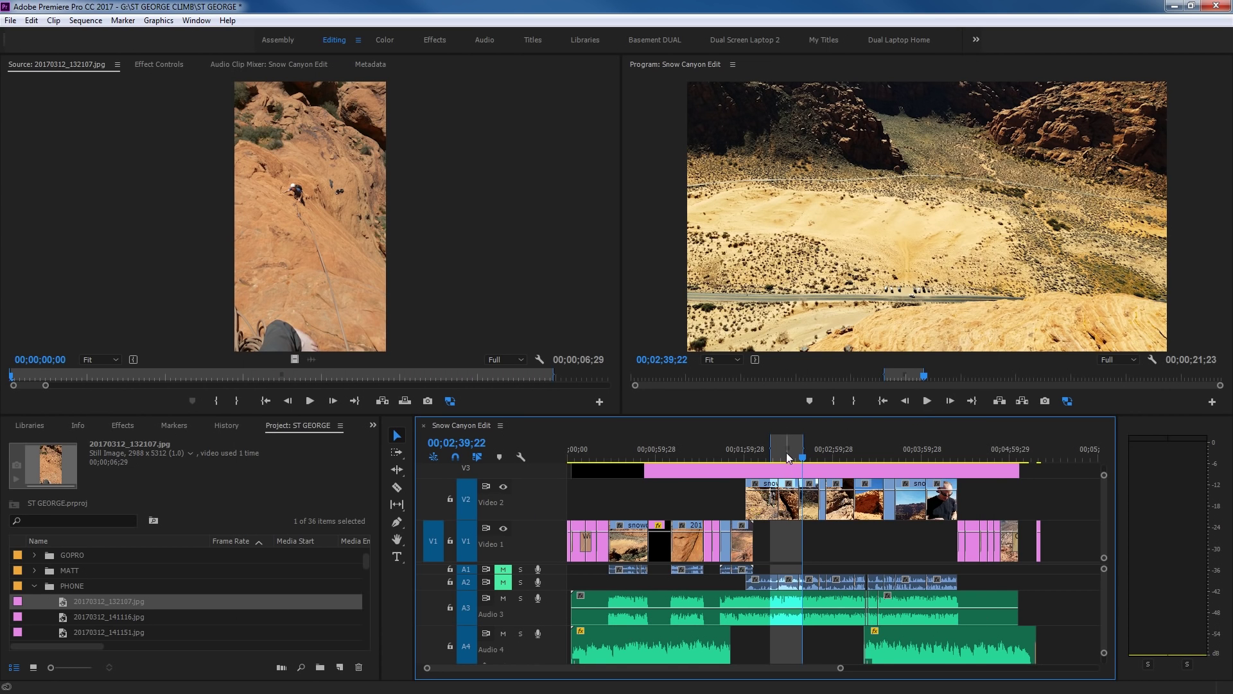
- Clear the In and Out points from the sequence
{"action": "right_click", "coordinate": [786, 452]}
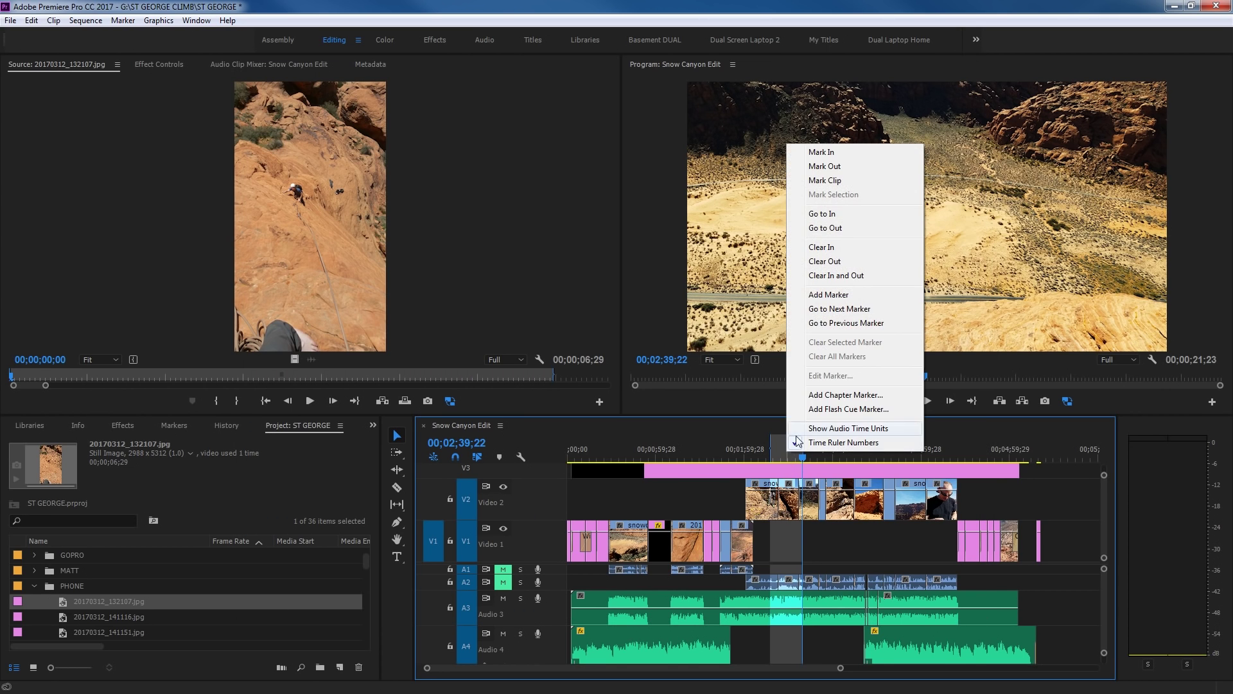
{"action": "left_click", "coordinate": [848, 276]}
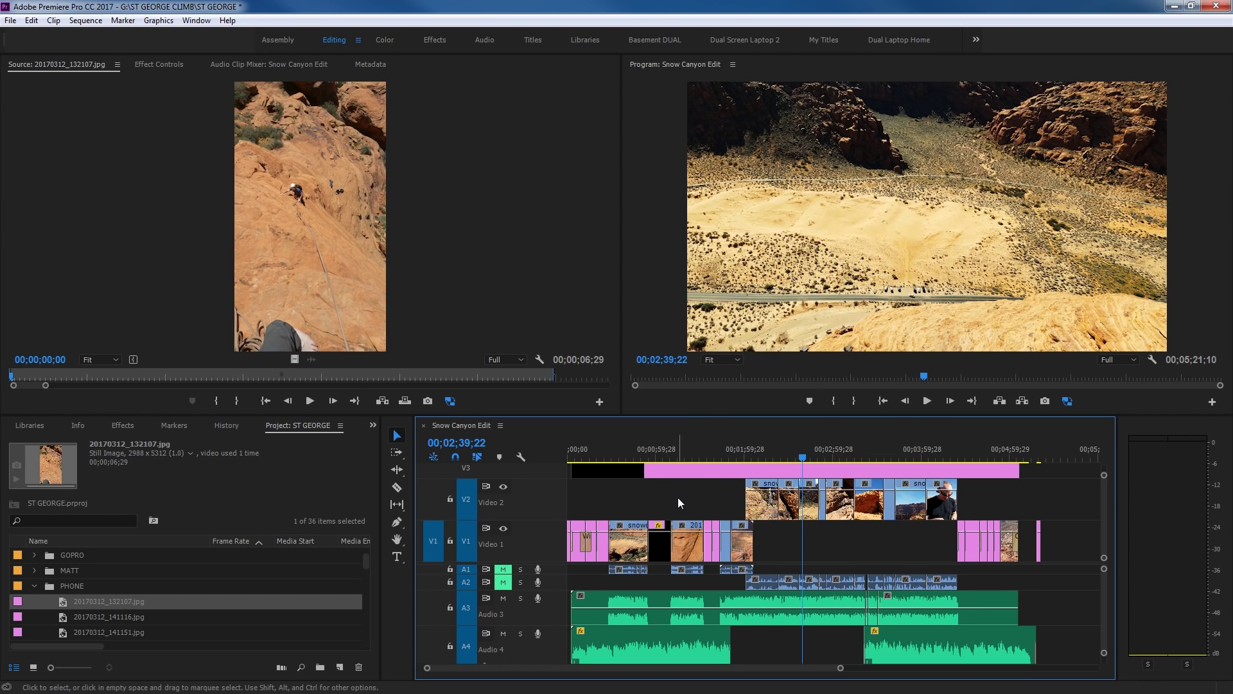
- Examine the full sequence in the maximized timeline, from the first clip to the empty area past the last one
{"action": "key", "text": "grave"}
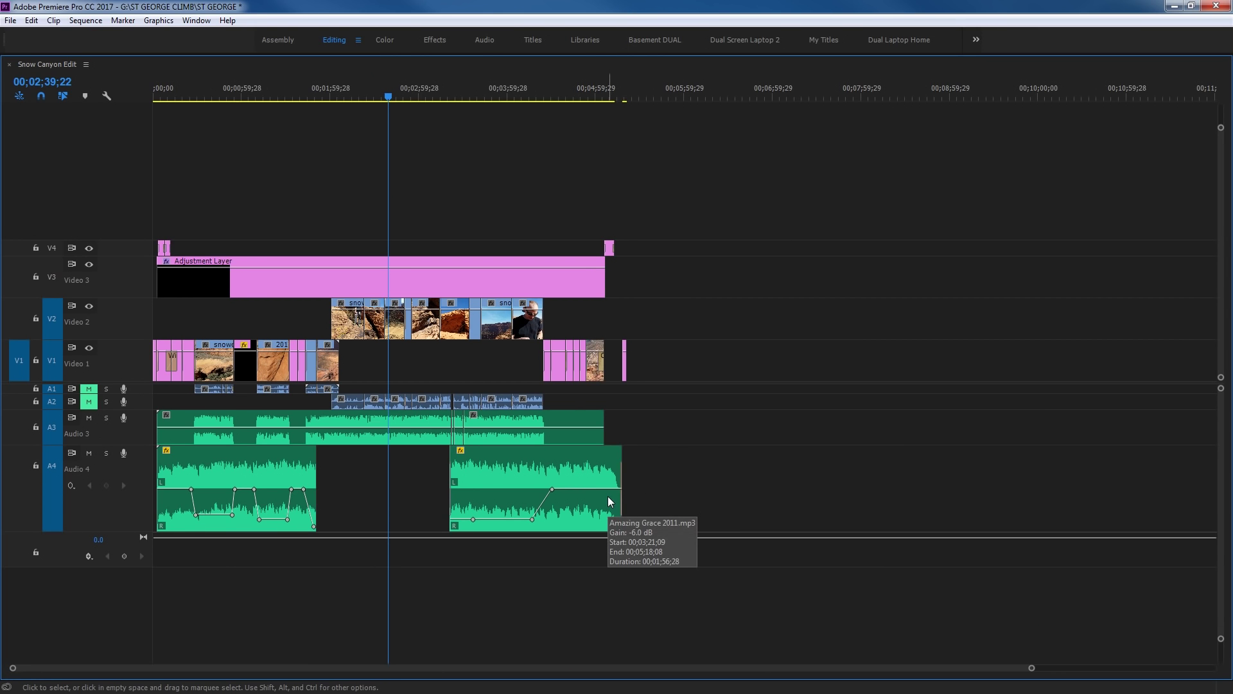
{"action": "key", "text": "backslash"}
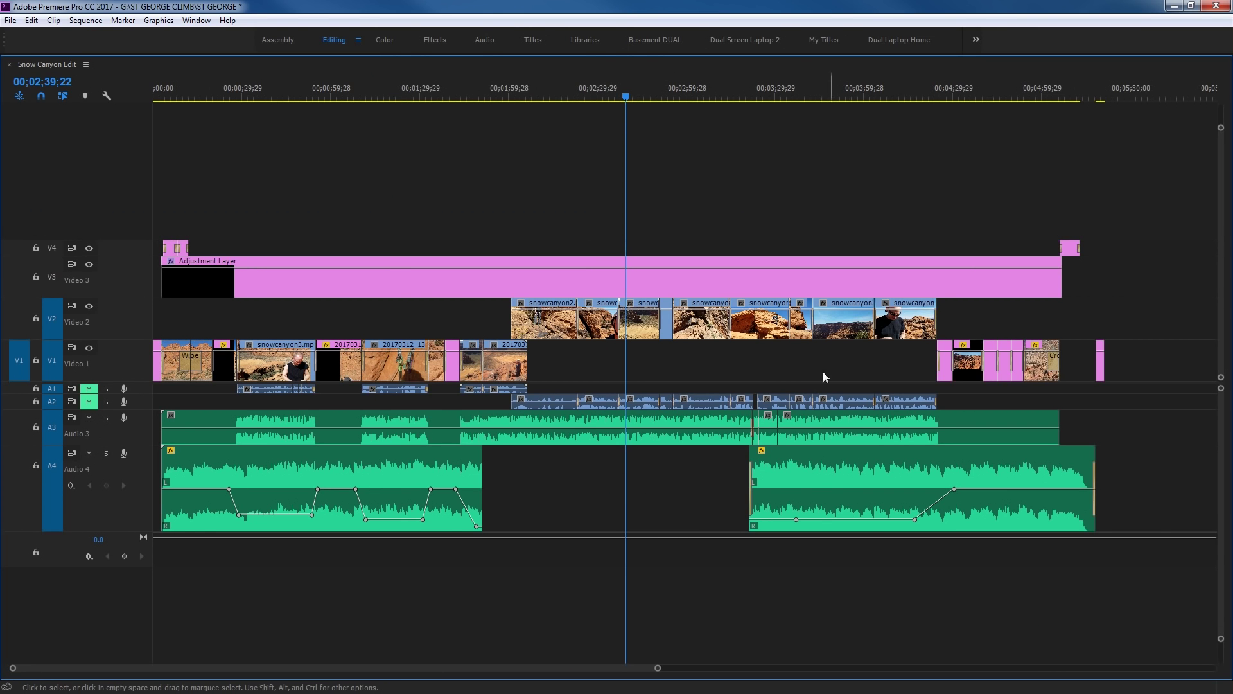
{"action": "key", "text": "equal"}
{"action": "key", "text": "equal"}
{"action": "key", "text": "equal"}
{"action": "key", "text": "equal"}
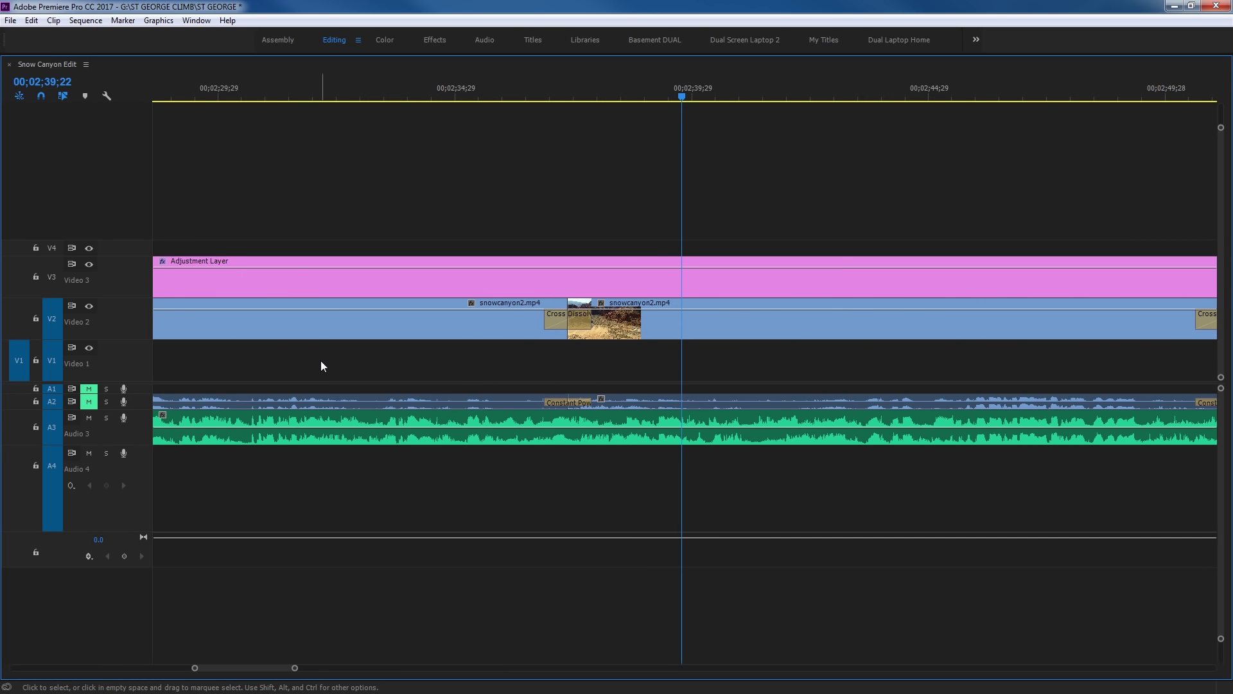
{"action": "key", "text": "backslash"}
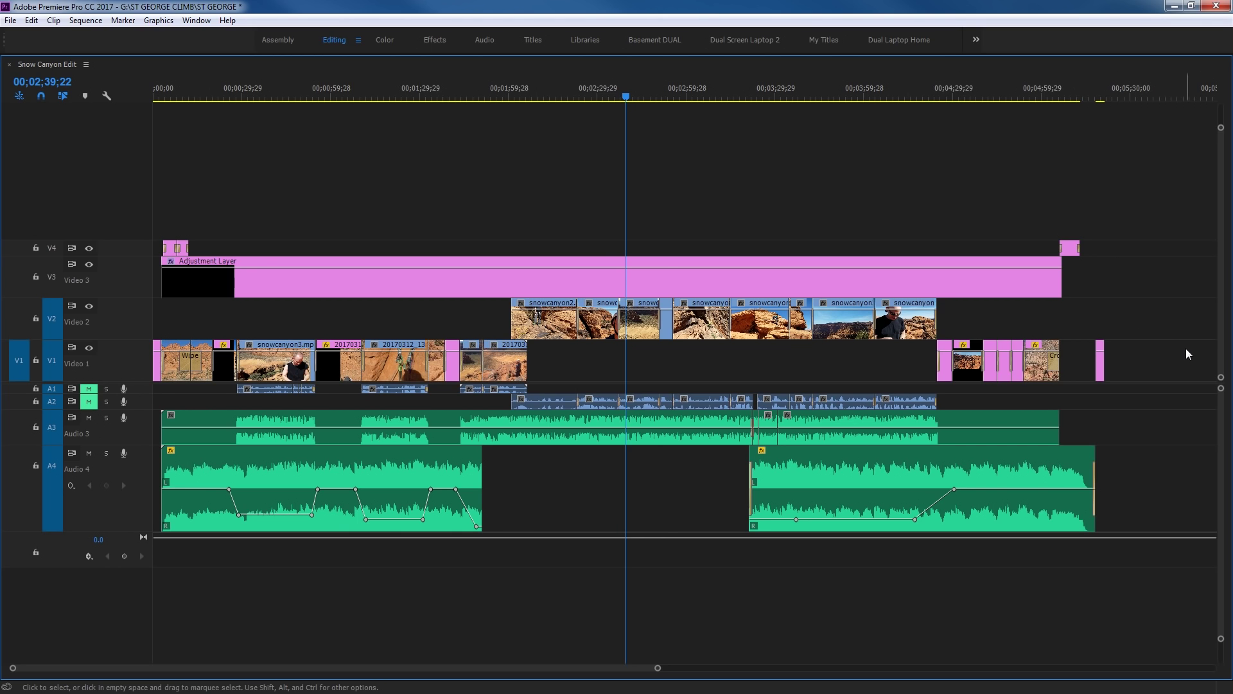
{"action": "left_click", "coordinate": [1185, 96]}
{"action": "left_click_drag", "start_coordinate": [1164, 100], "coordinate": [1221, 98]}
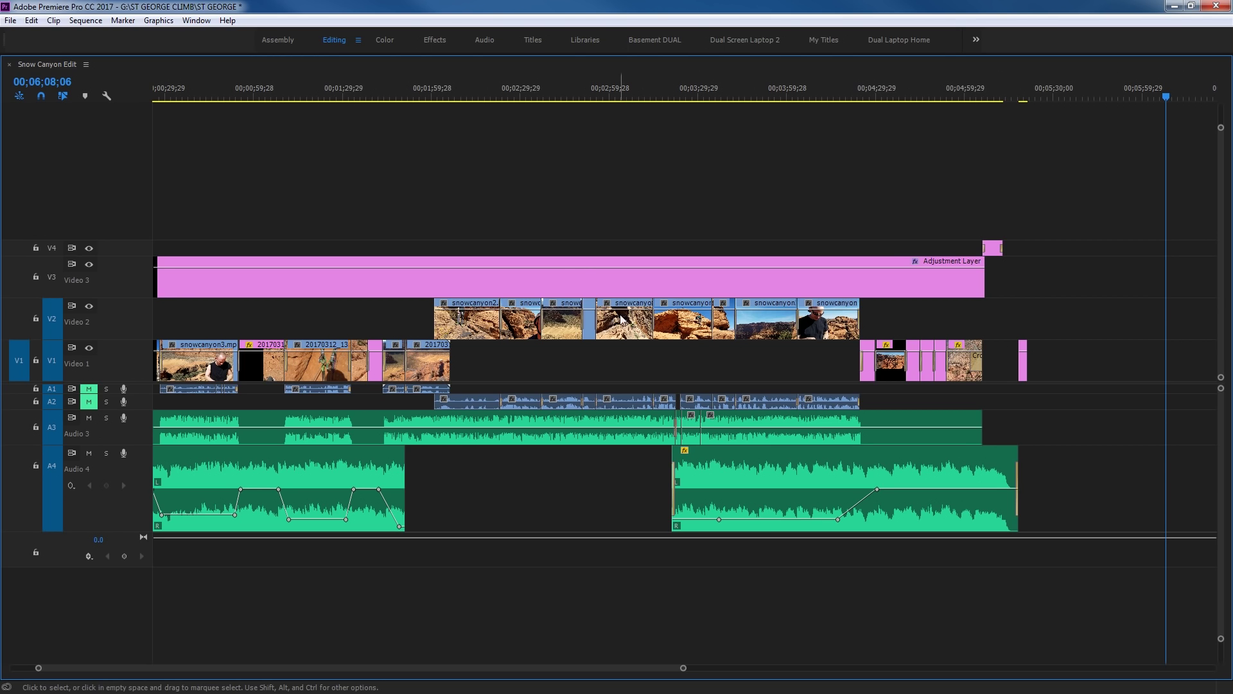
{"action": "scroll", "coordinate": [492, 322], "scroll_direction": "left", "scroll_amount": 2}
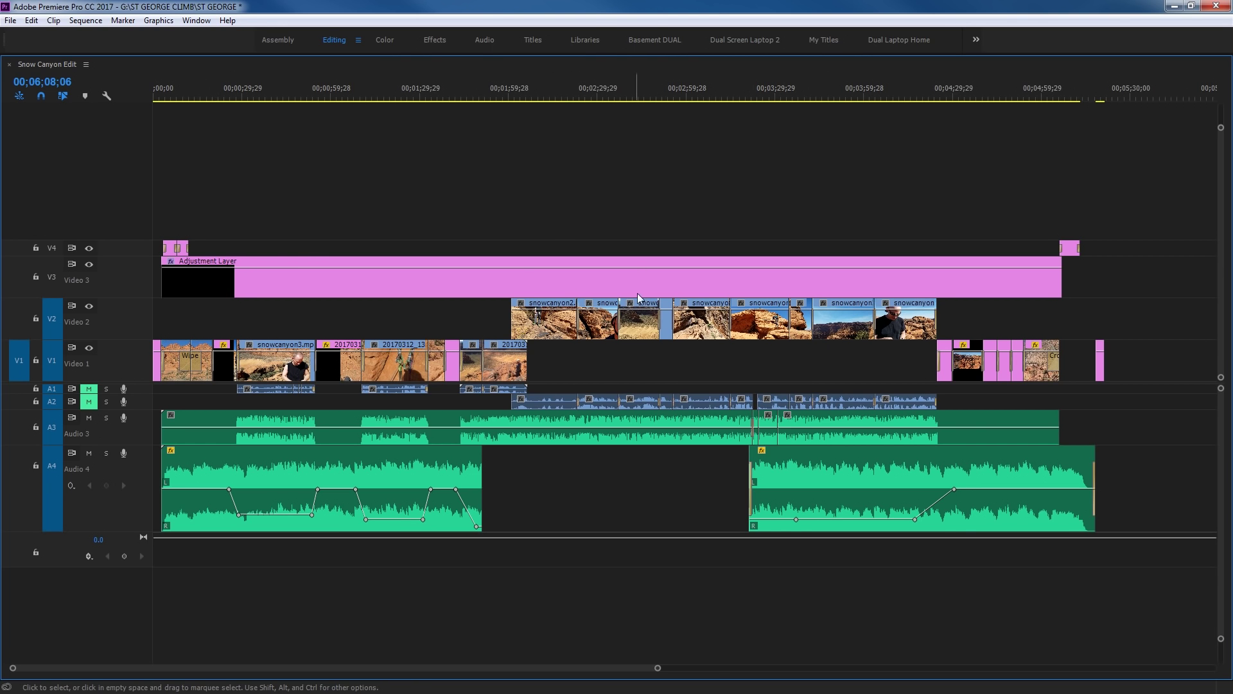
{"action": "key", "text": "grave"}
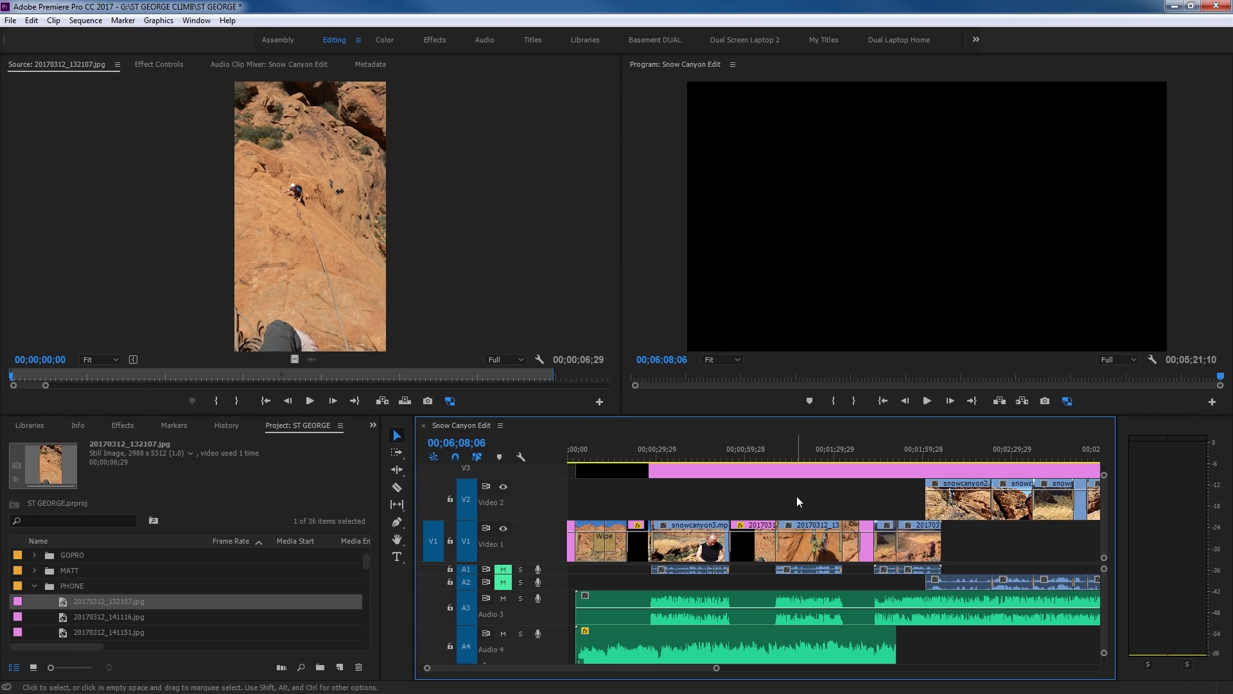
- Open the media export settings for the sequence and set the source range to Entire Sequence
{"action": "key", "text": "ctrl+m"}
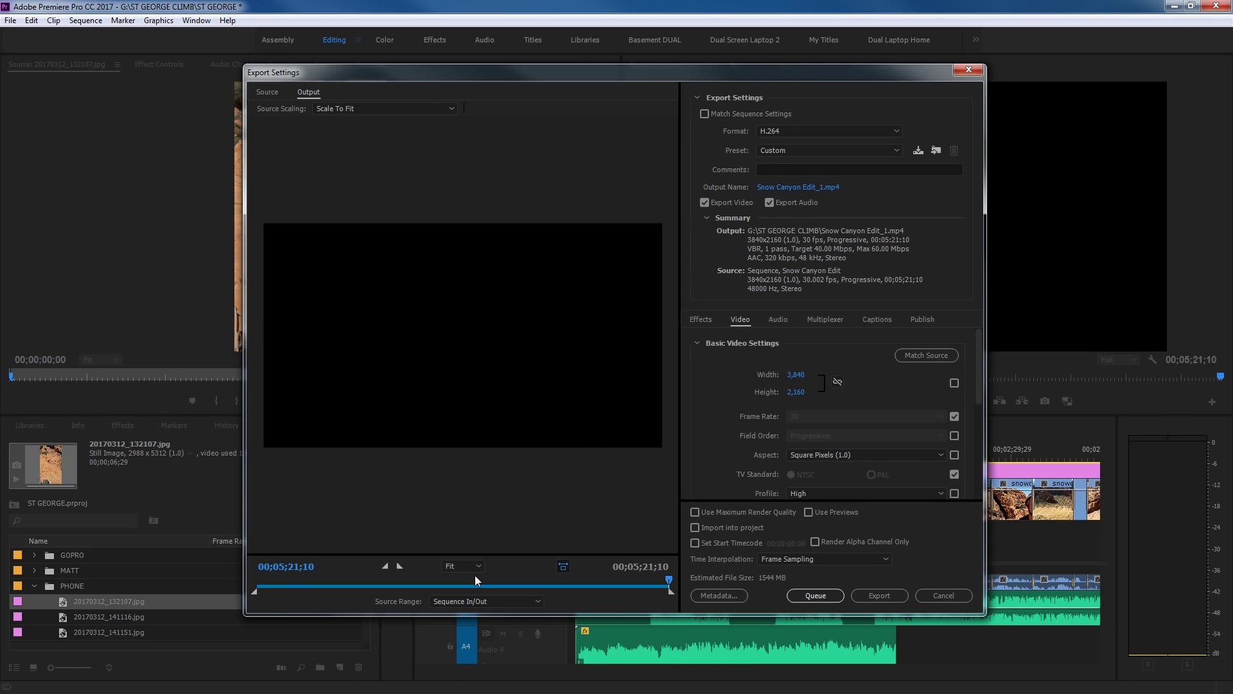
{"action": "left_click", "coordinate": [438, 600]}
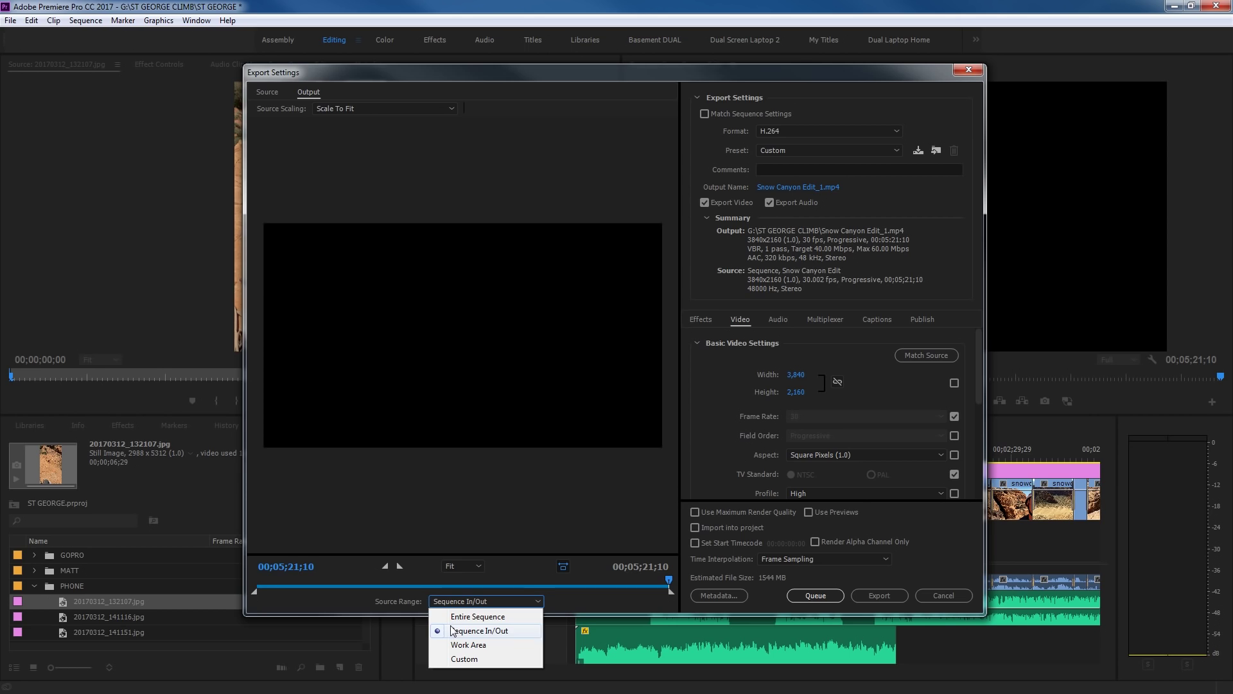
{"action": "left_click", "coordinate": [458, 621]}
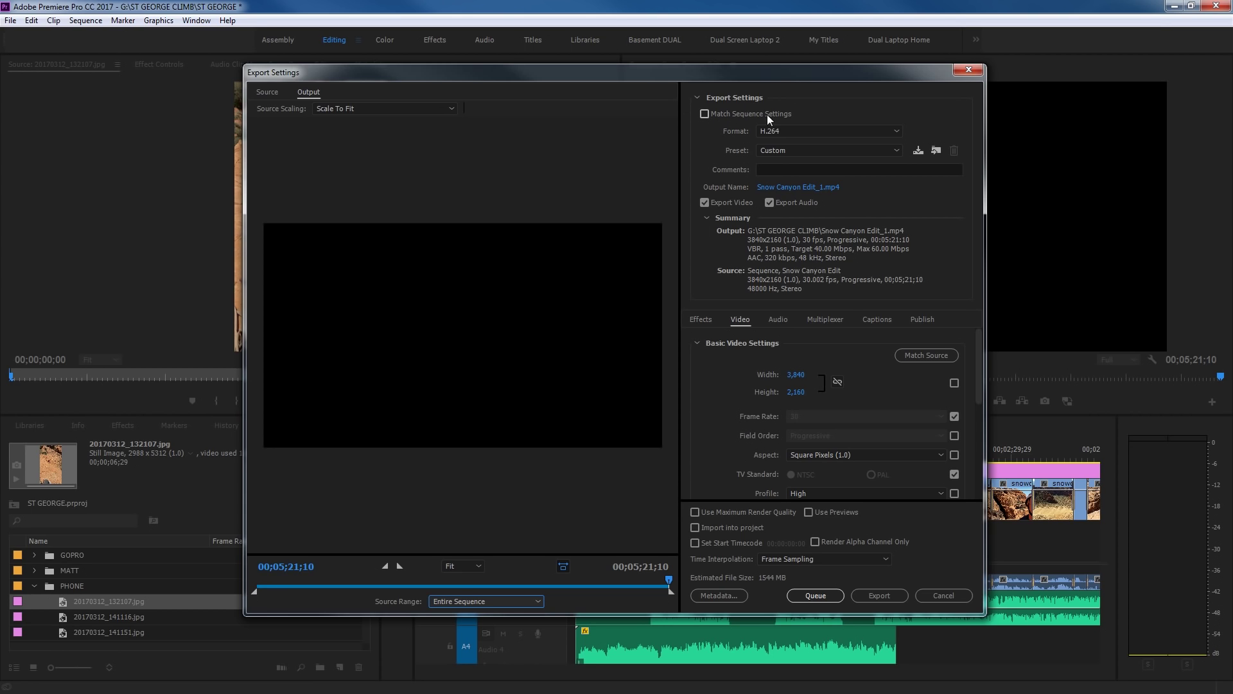
- Try Match Sequence Settings for the export and switch the option back off
{"action": "left_click", "coordinate": [720, 114]}
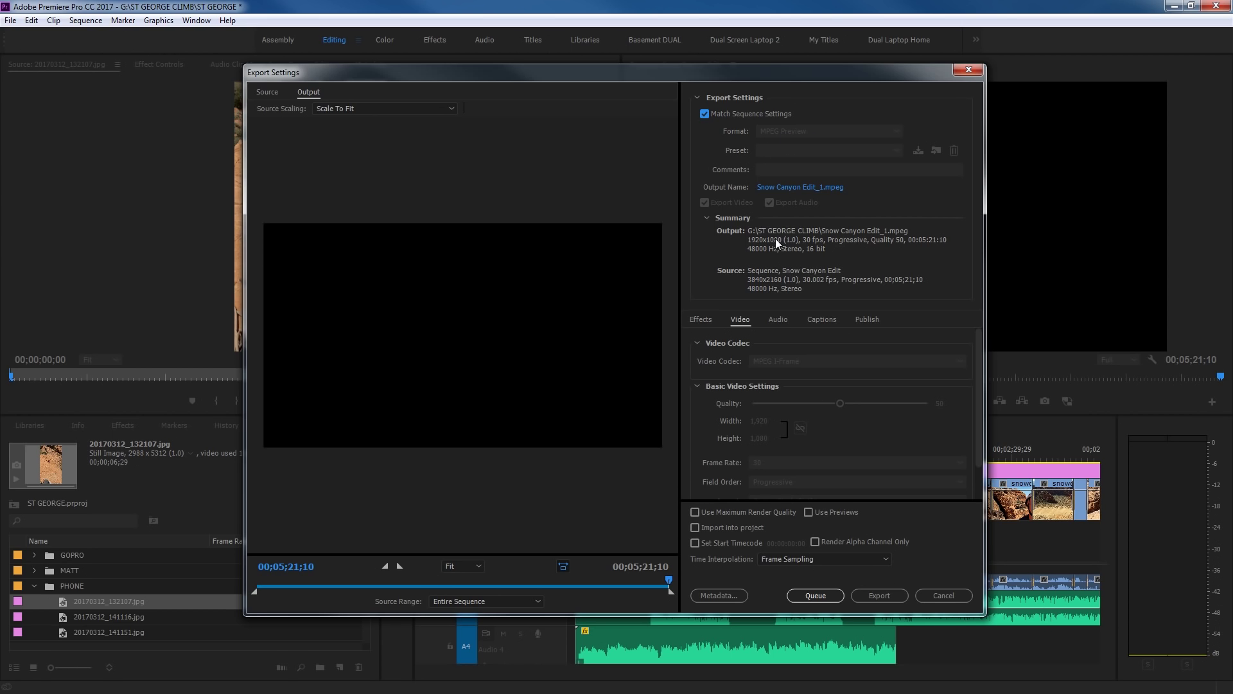
{"action": "left_click", "coordinate": [707, 112]}
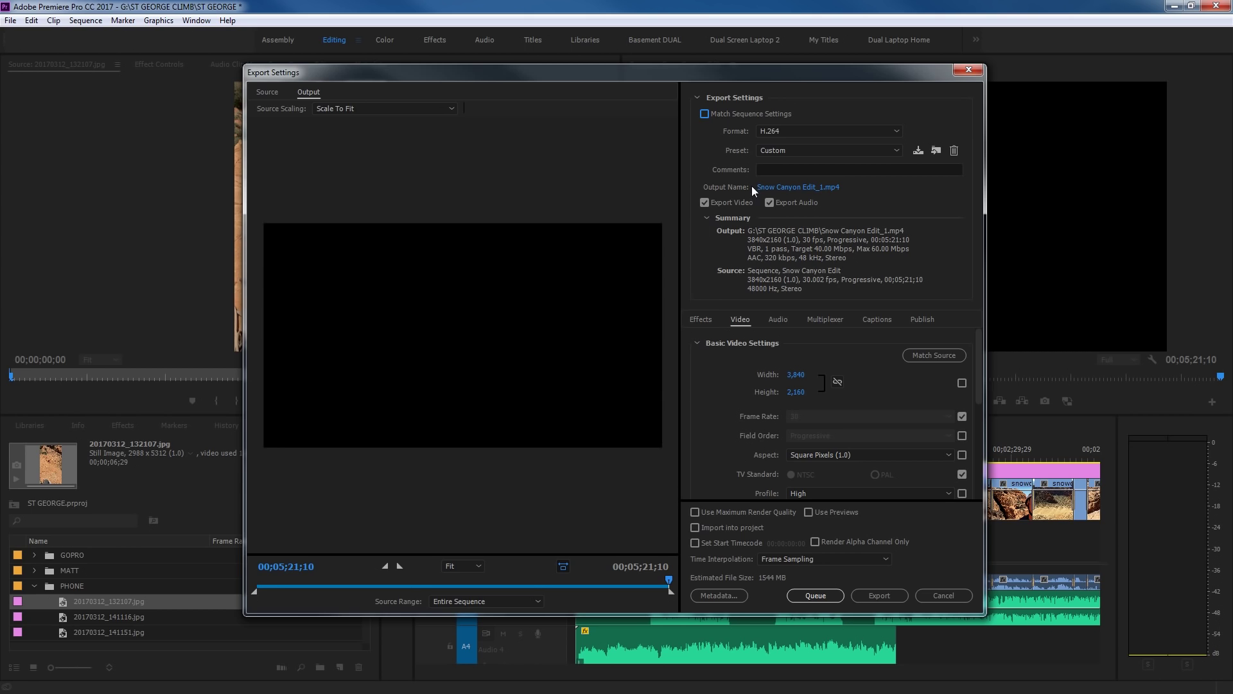
- Set the export format to DNxHR/DNxHD MXF OP1a with the DNxHR HQ UHD 29.97 preset
{"action": "left_click", "coordinate": [783, 132]}
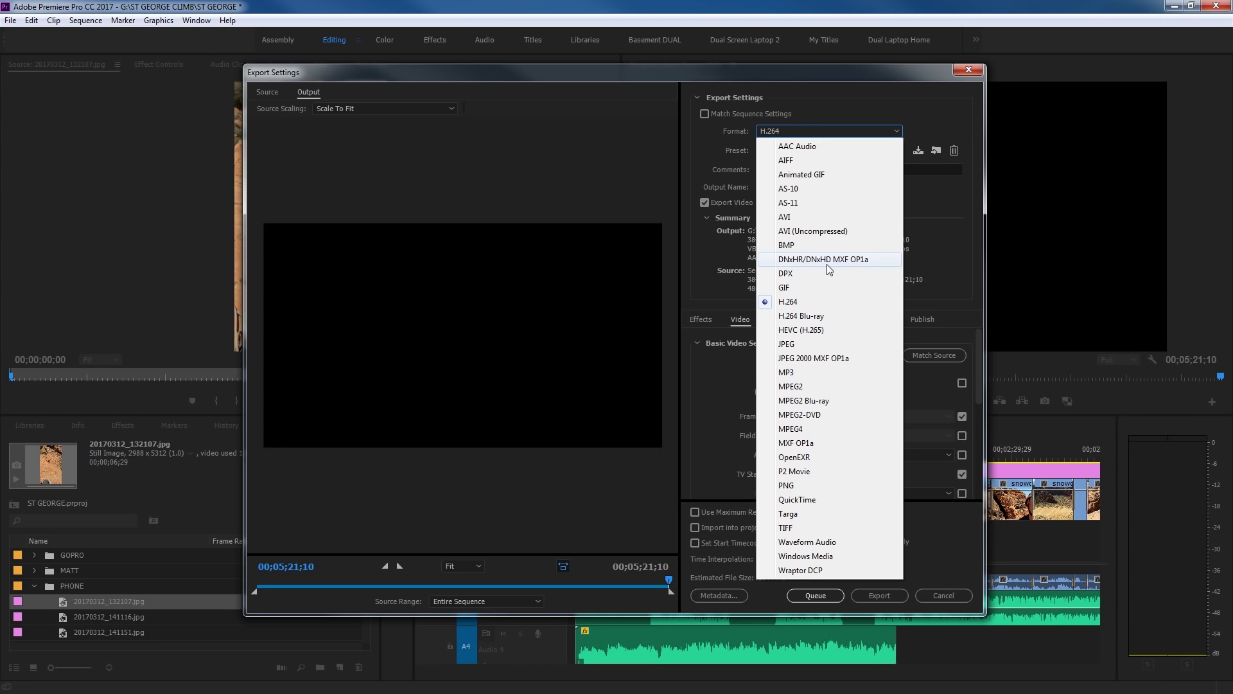
{"action": "left_click", "coordinate": [784, 261]}
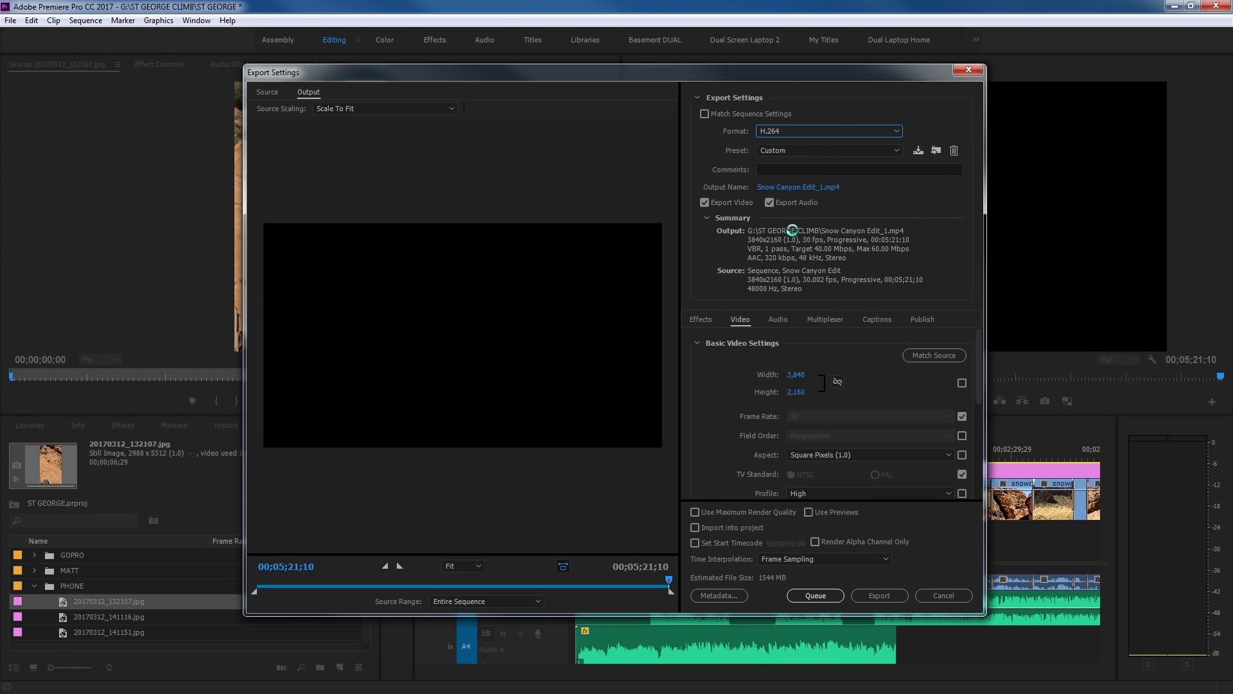
{"action": "left_click", "coordinate": [795, 155]}
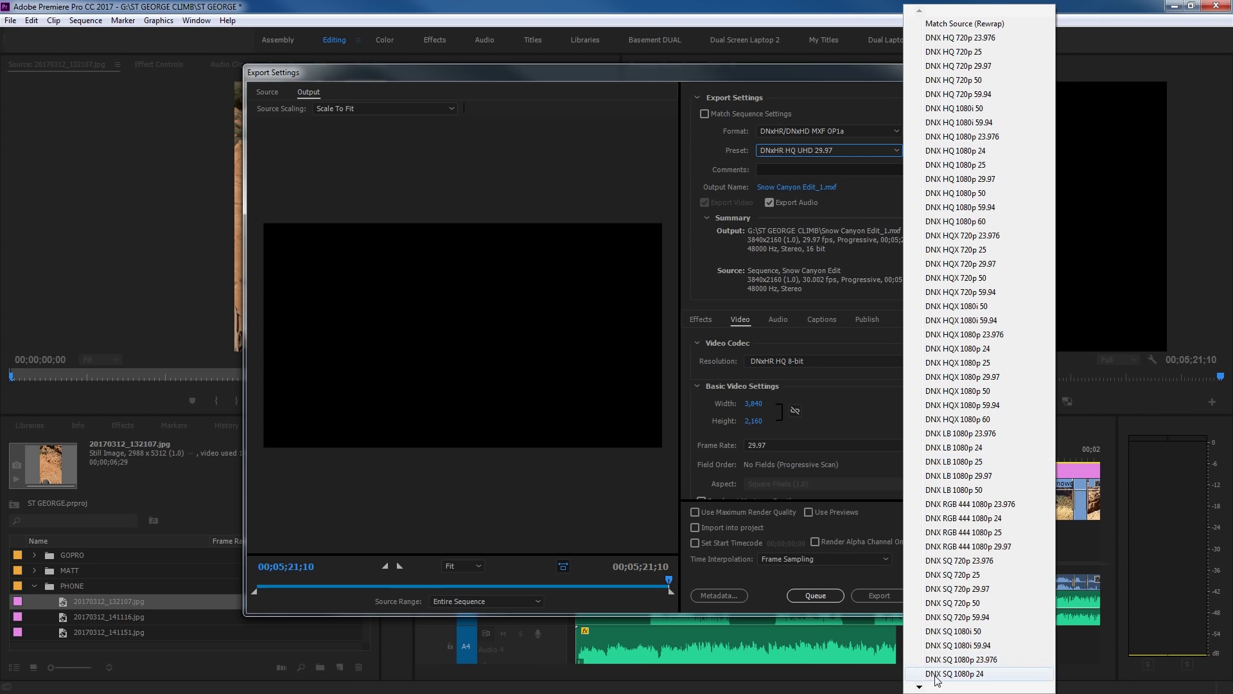
{"action": "mouse_move", "coordinate": [921, 689]}
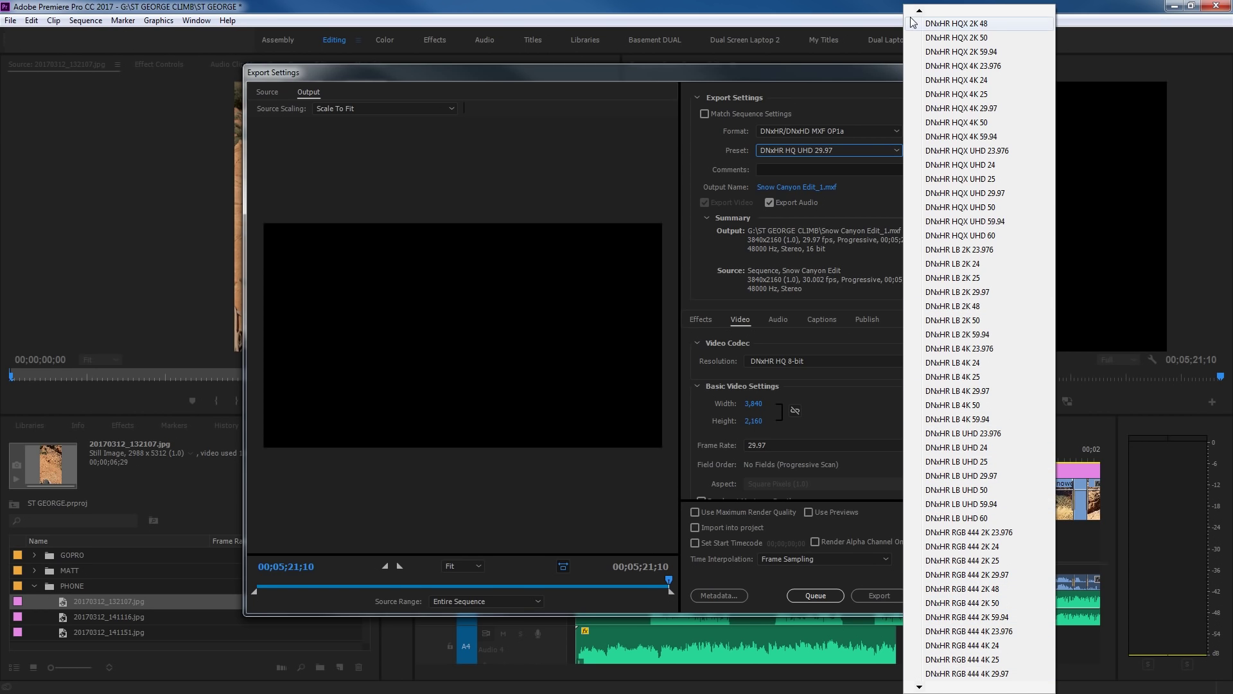
{"action": "mouse_move", "coordinate": [919, 12]}
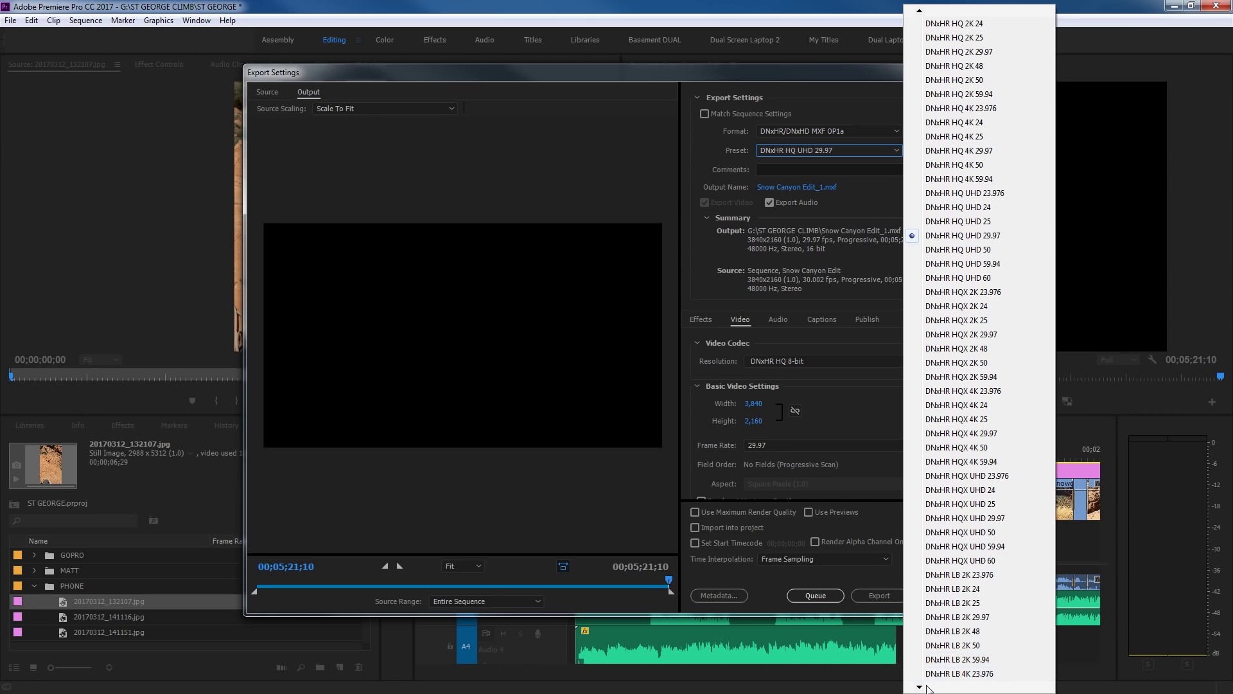
{"action": "scroll", "coordinate": [943, 674], "scroll_direction": "down", "scroll_amount": 1}
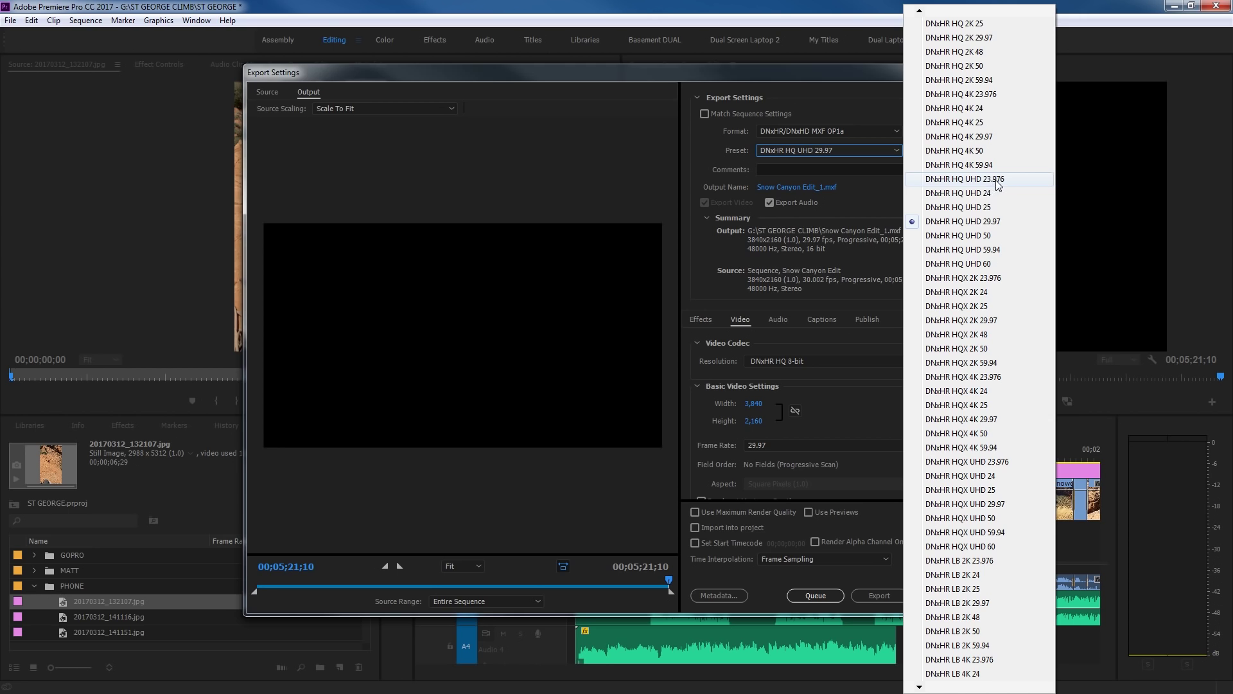
{"action": "left_click", "coordinate": [969, 223]}
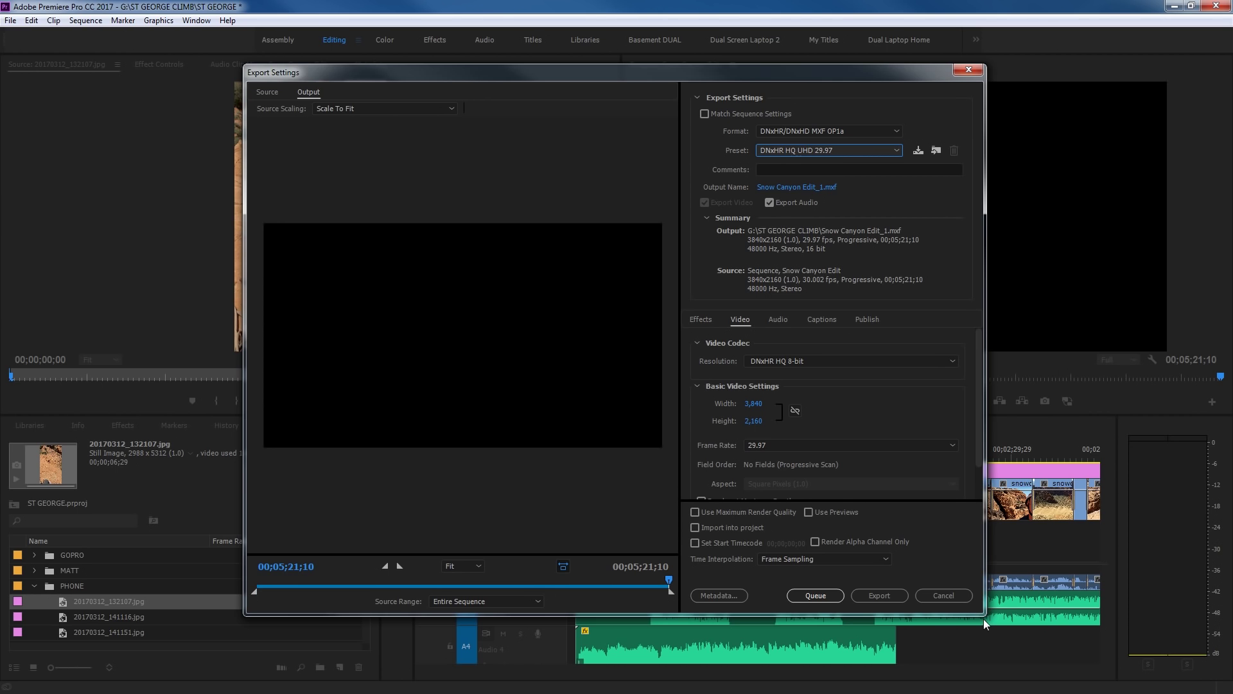
- Enlarge the Export Settings dialog and display the basic audio settings of the export
{"action": "left_click_drag", "start_coordinate": [984, 634], "coordinate": [993, 683]}
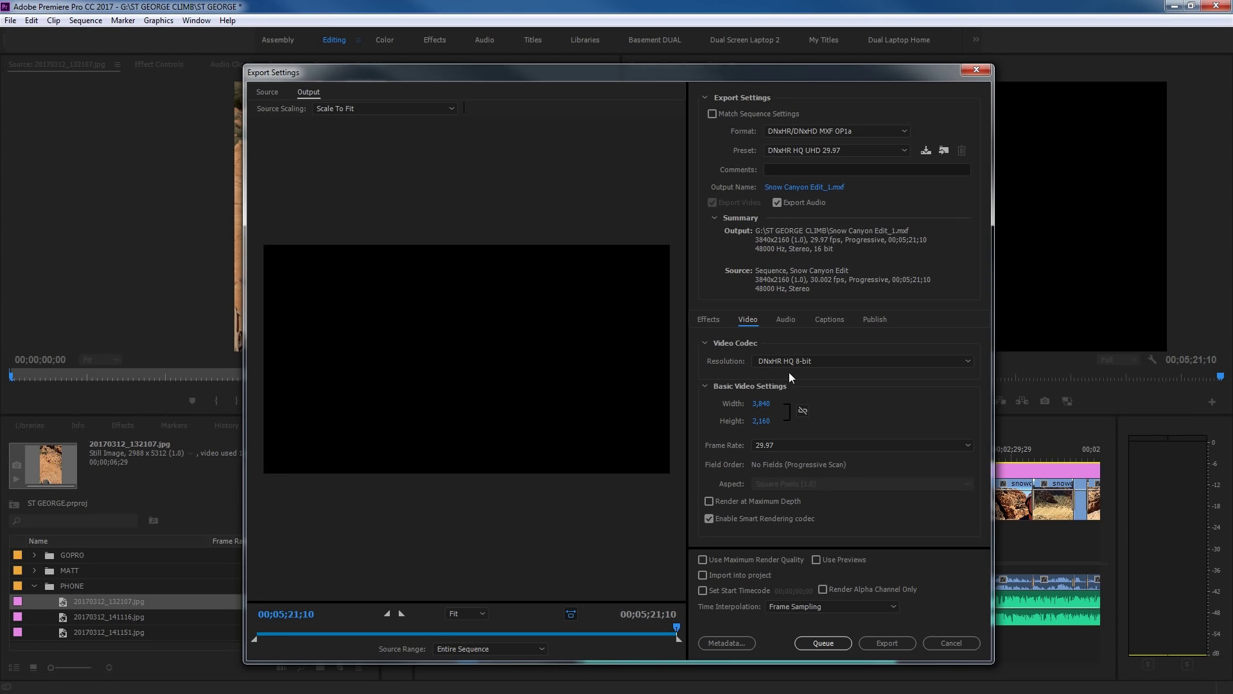
{"action": "left_click", "coordinate": [785, 321]}
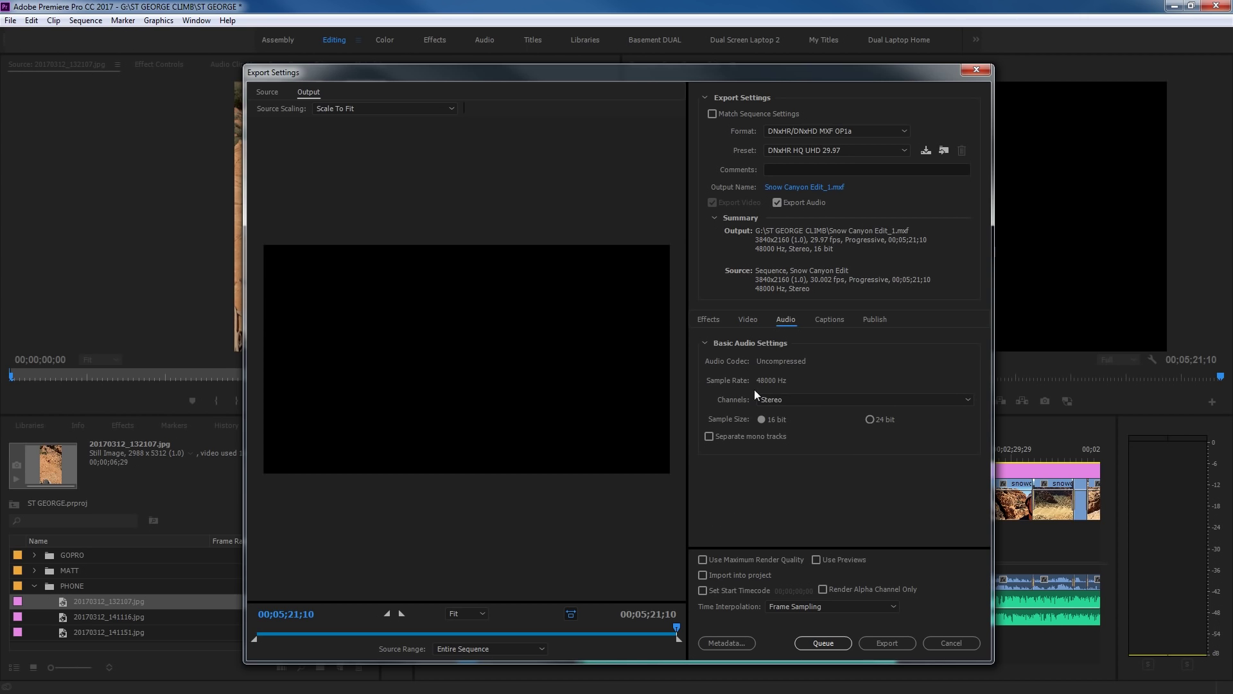
- Review the audio channel options and the basic video settings of the DNxHR export
{"action": "left_click", "coordinate": [781, 400]}
{"action": "left_click", "coordinate": [819, 385]}
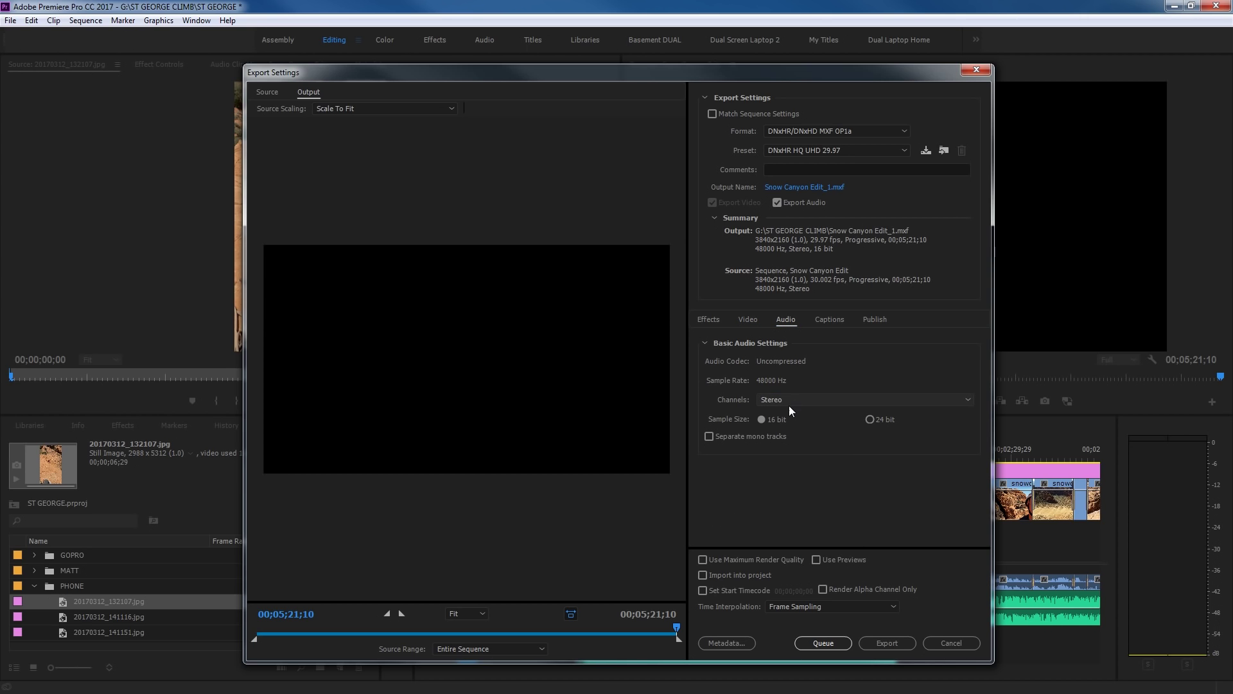
{"action": "left_click", "coordinate": [747, 319]}
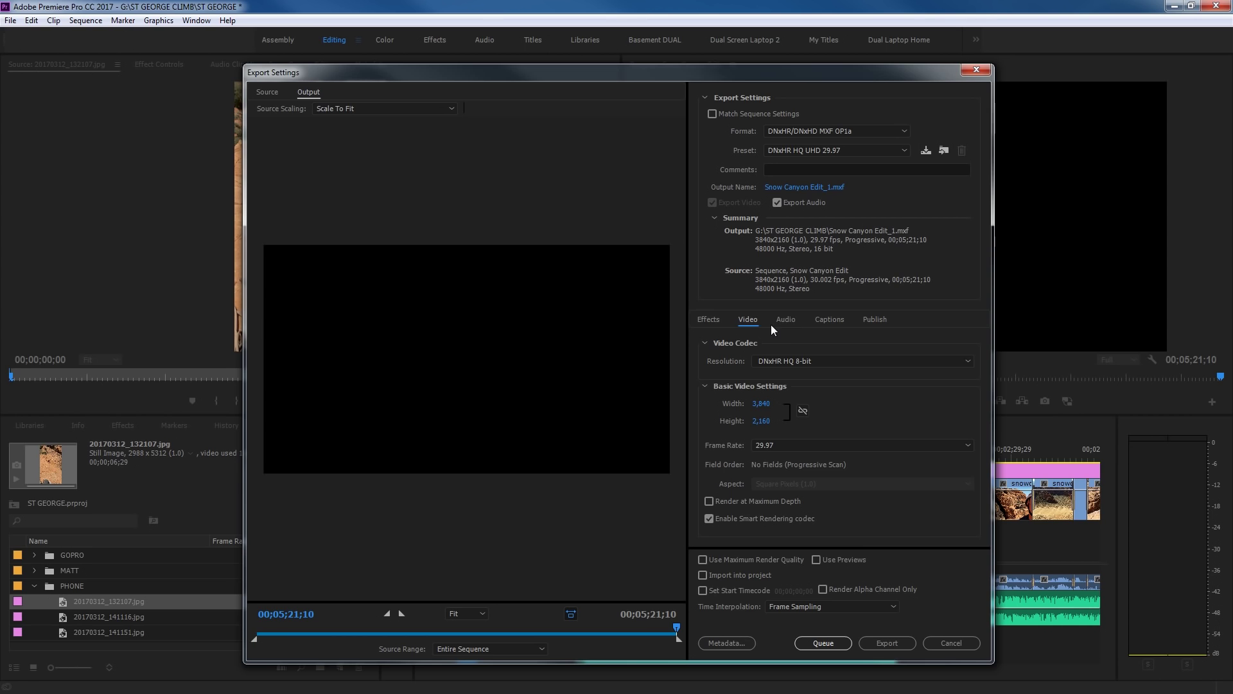
{"action": "left_click", "coordinate": [785, 319]}
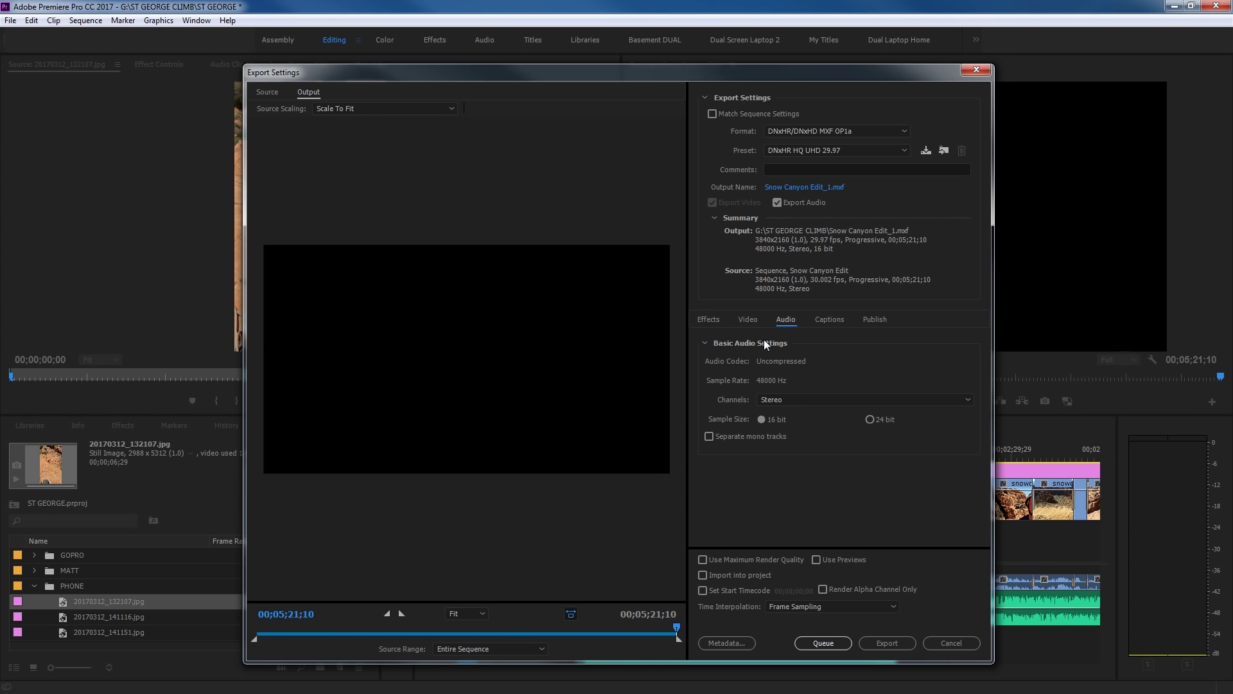
{"action": "left_click", "coordinate": [750, 321]}
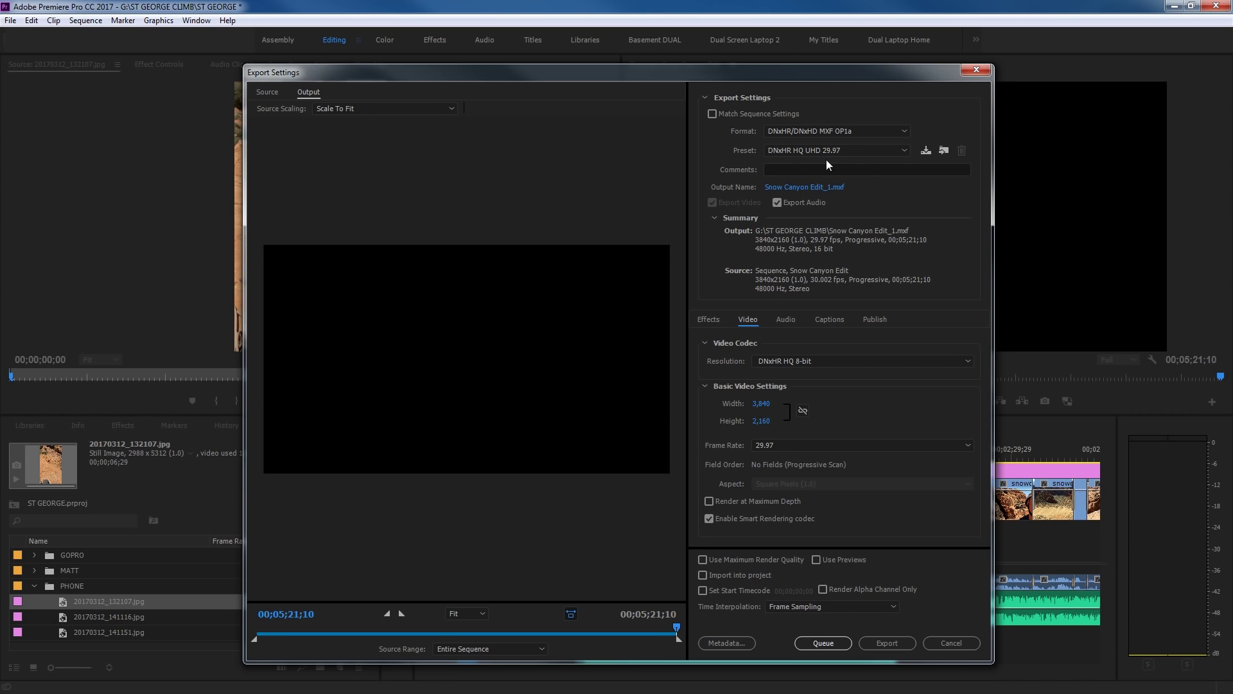
- Set the output file to Snow Canyon Final Master, saved on the Desktop
{"action": "left_click", "coordinate": [794, 189]}
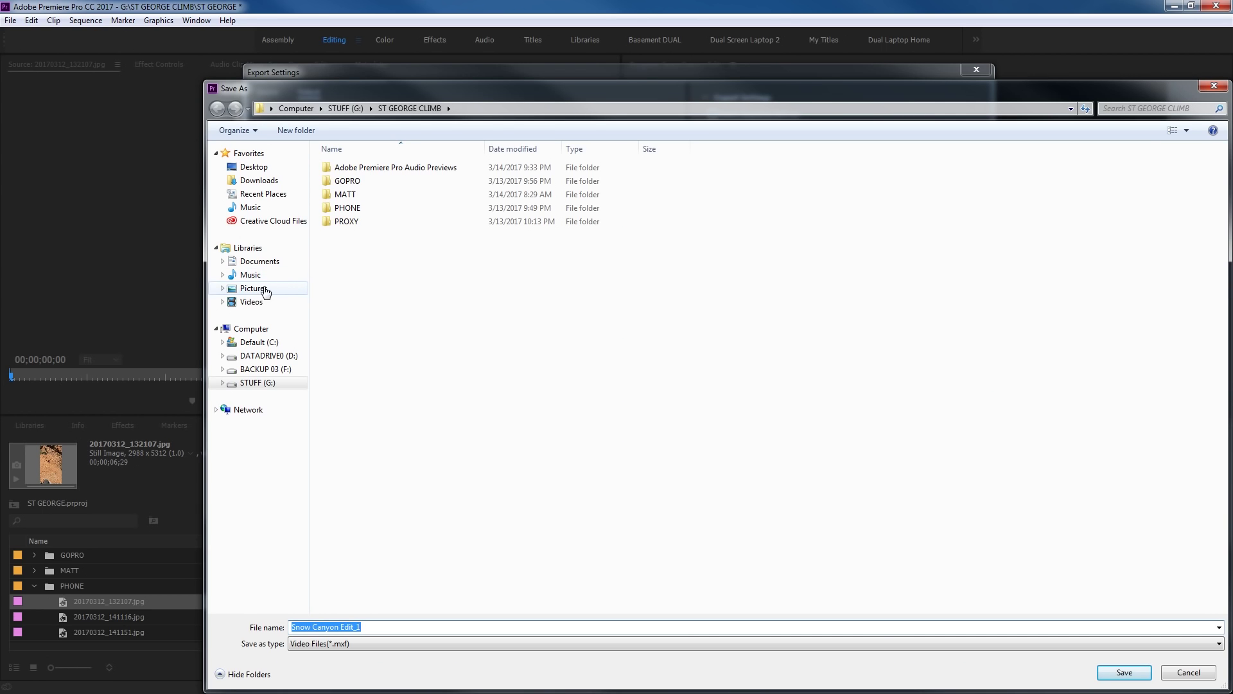
{"action": "left_click", "coordinate": [252, 167]}
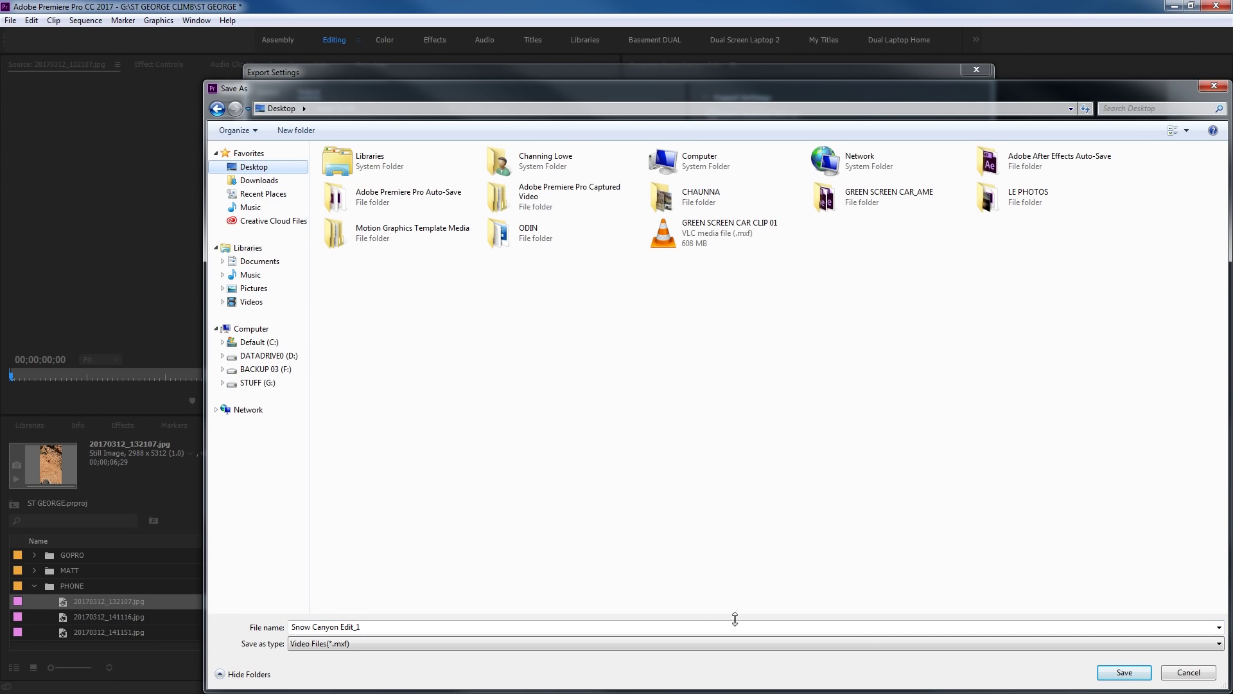
{"action": "triple_click", "coordinate": [406, 617]}
{"action": "type", "text": "Snow Canyon Final Master"}
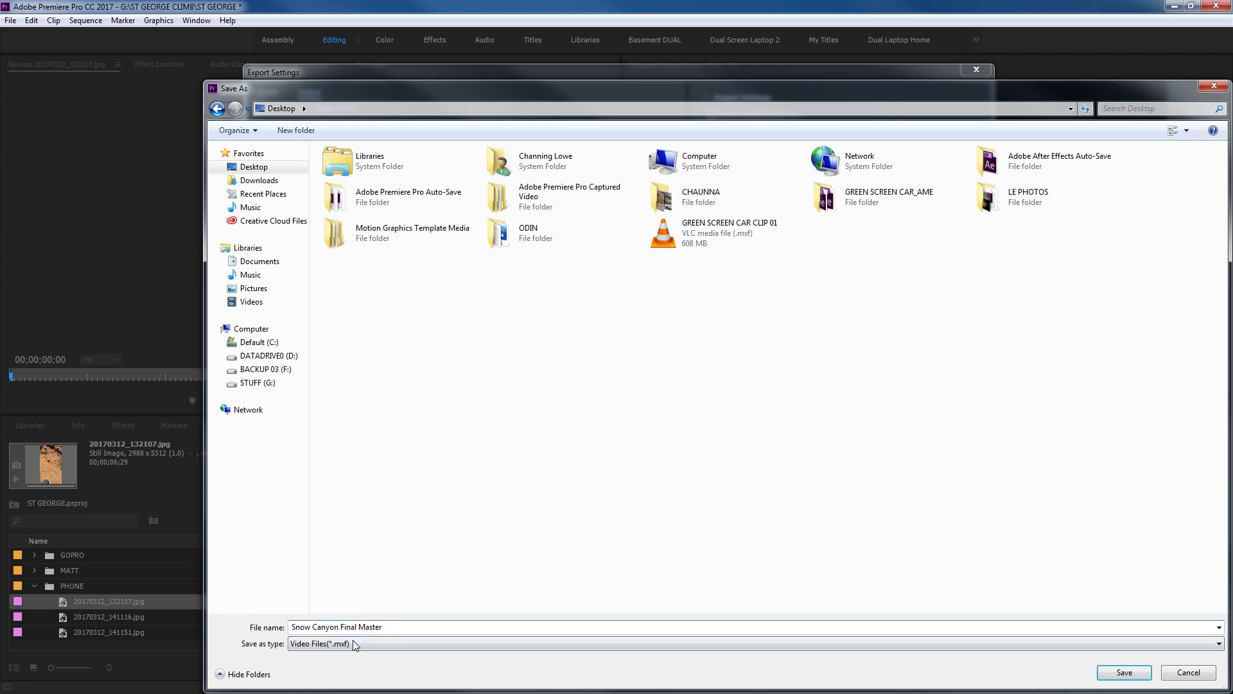
{"action": "left_click", "coordinate": [1123, 673]}
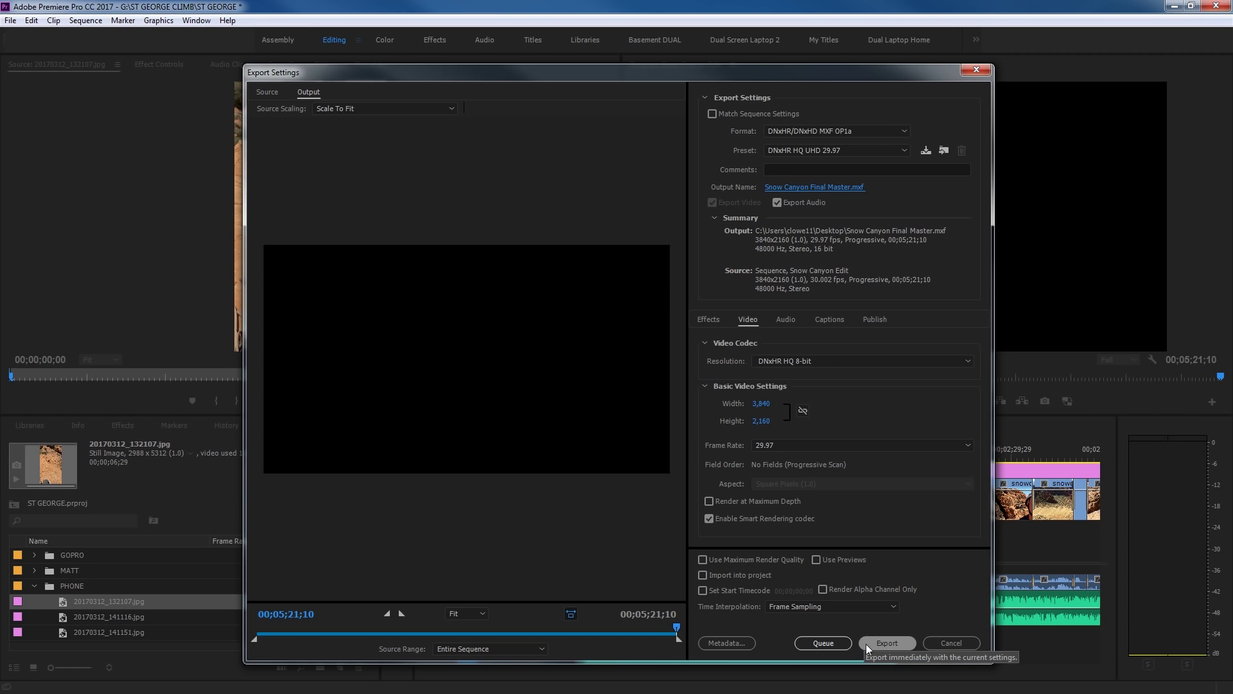
- Change the export format to H.264 with the YouTube 2160p 4K preset
{"action": "left_click", "coordinate": [774, 129]}
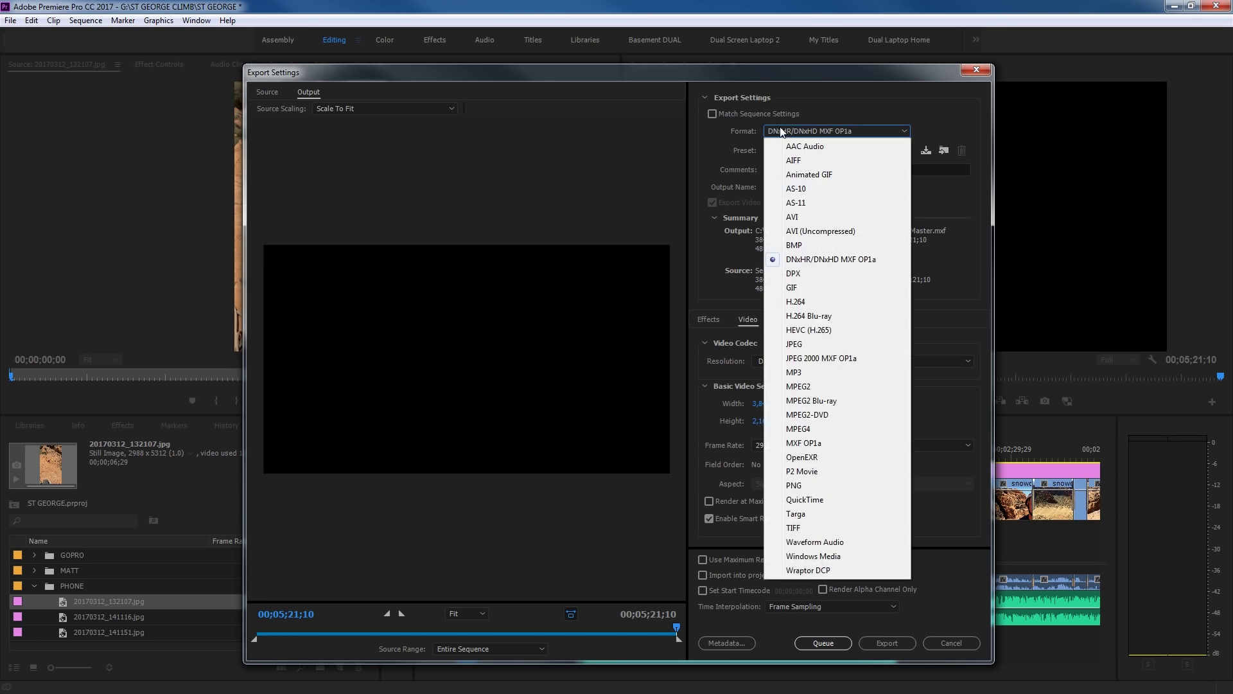
{"action": "left_click", "coordinate": [795, 301]}
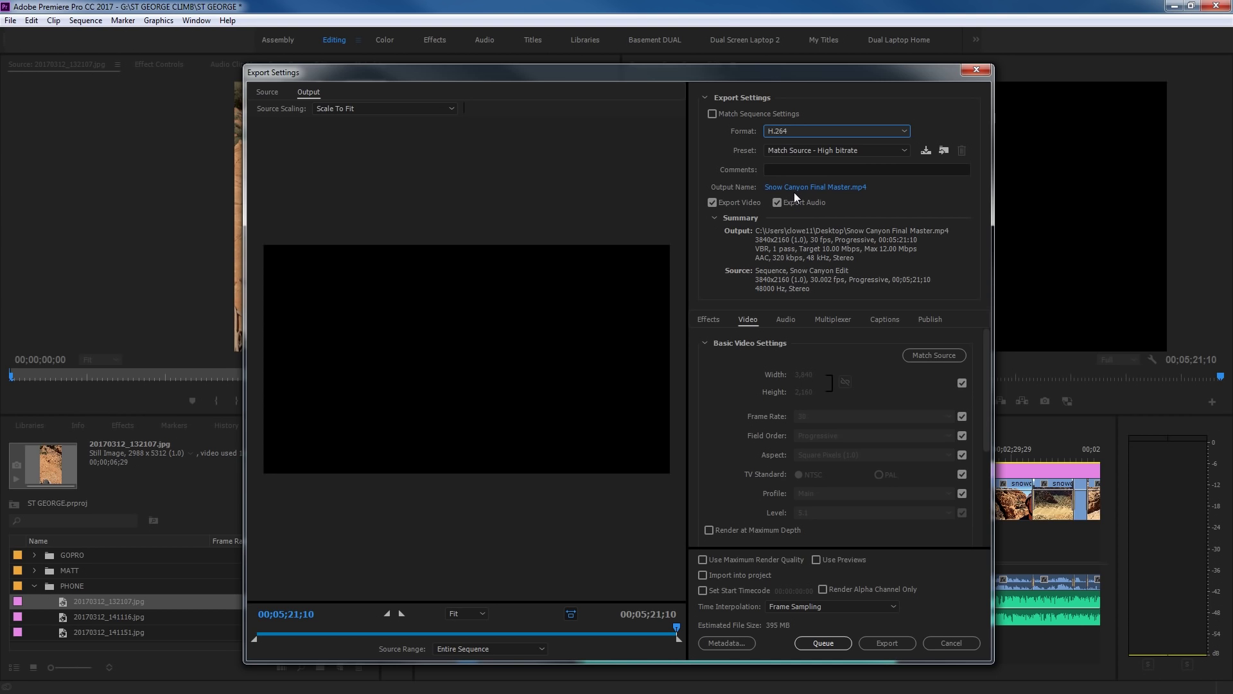
{"action": "left_click", "coordinate": [818, 156]}
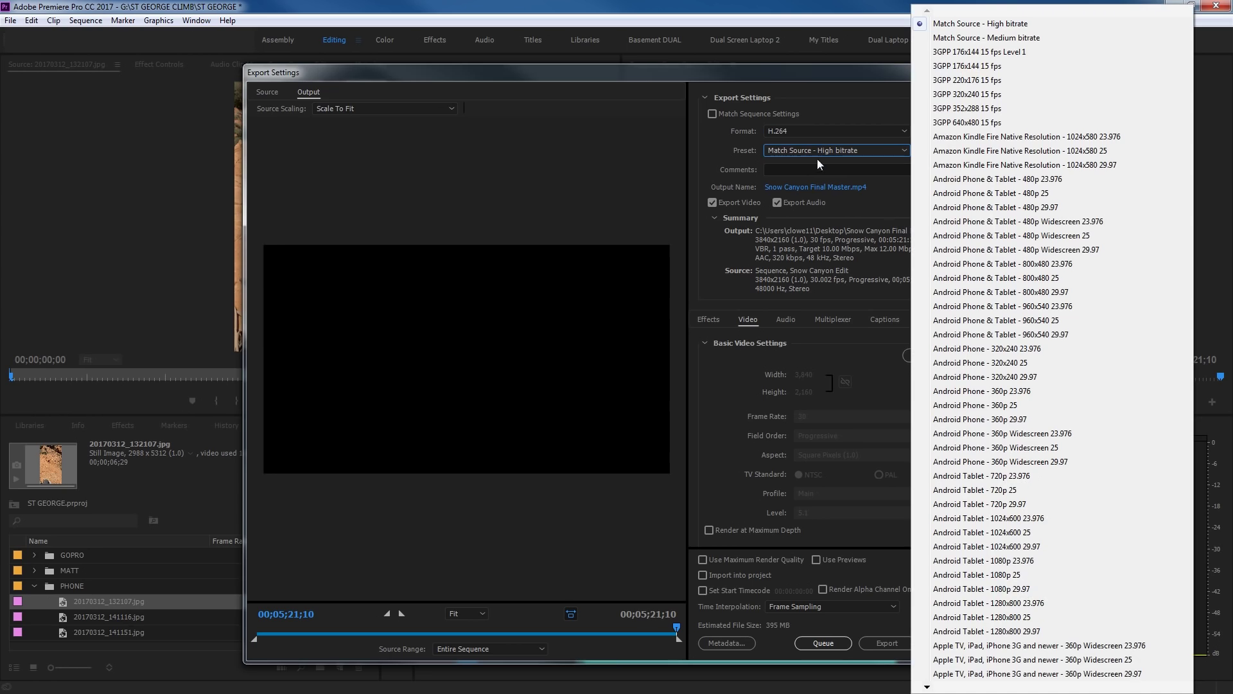
{"action": "mouse_move", "coordinate": [927, 686]}
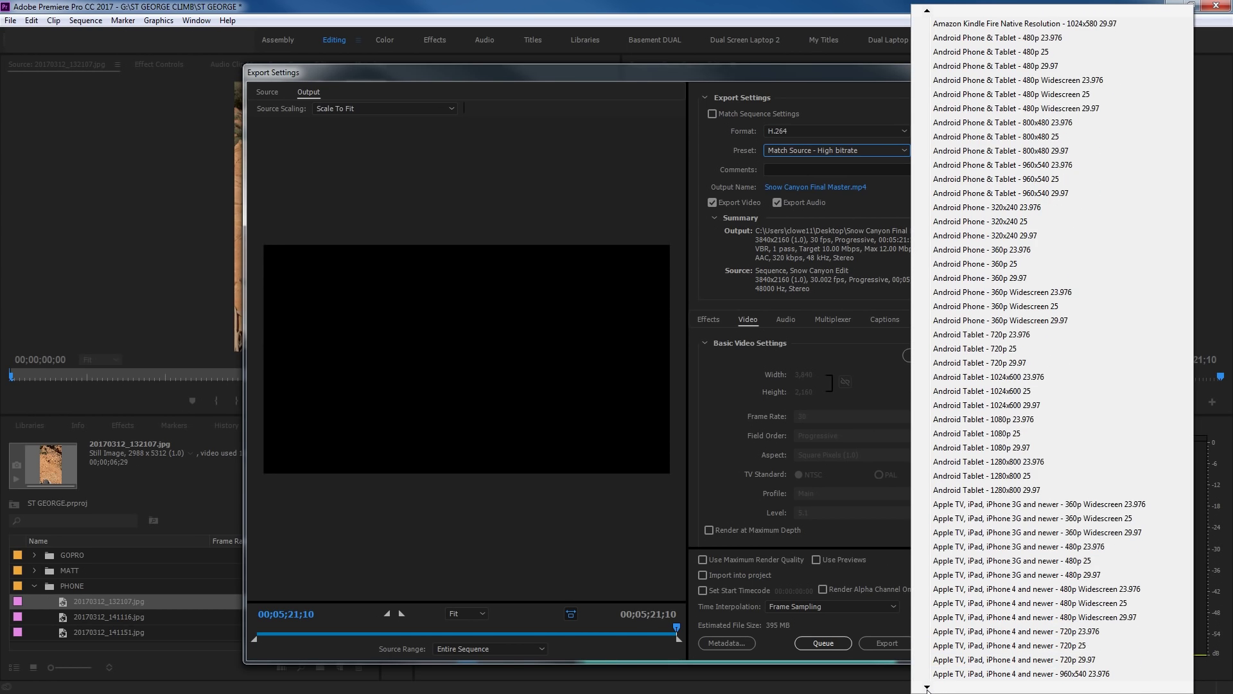
{"action": "scroll", "coordinate": [930, 682], "scroll_direction": "down", "scroll_amount": 15}
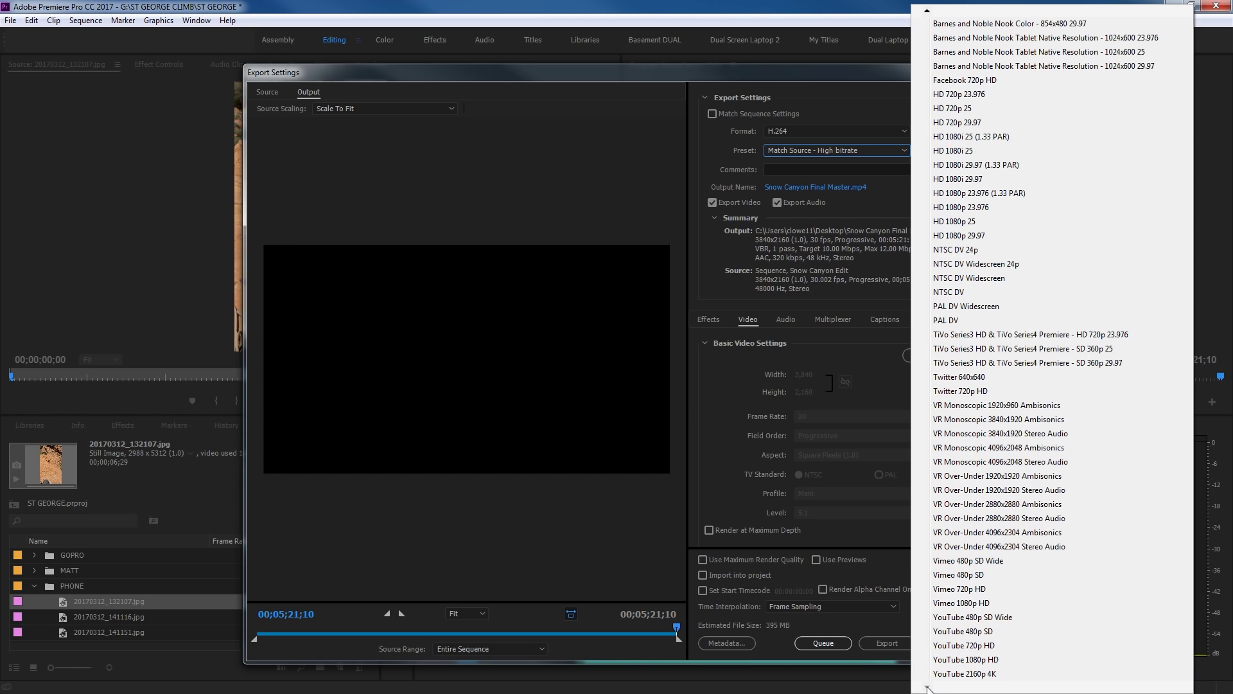
{"action": "left_click", "coordinate": [963, 675]}
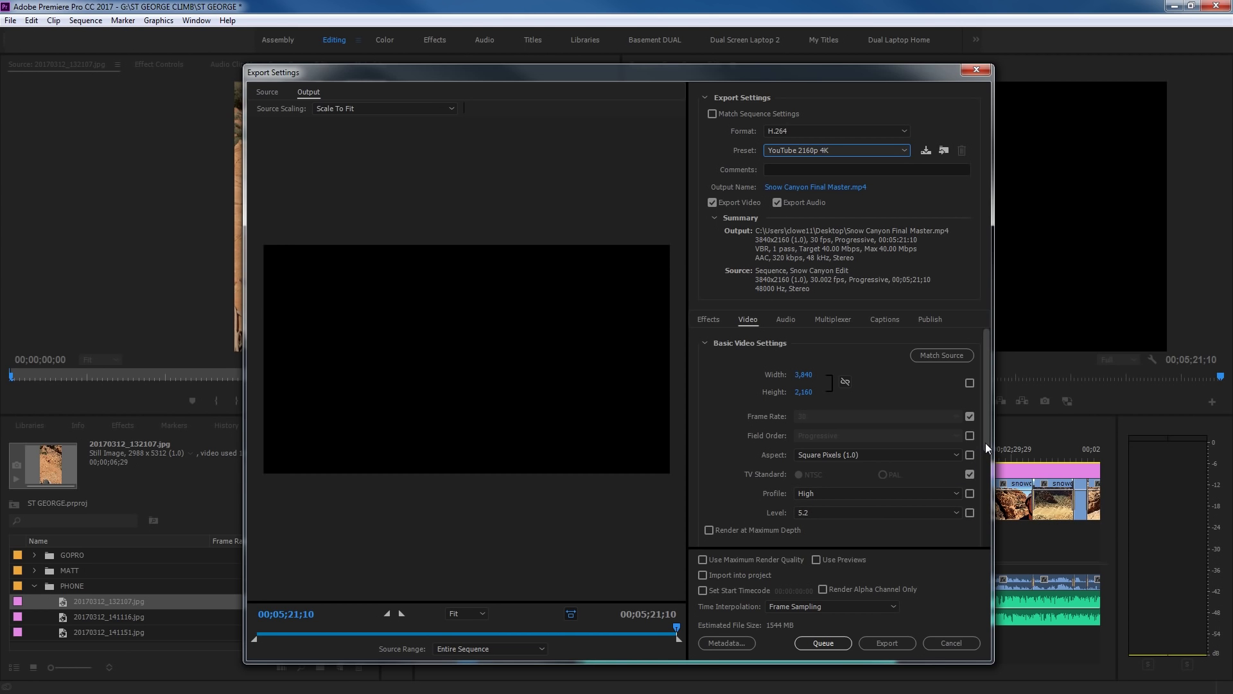
- Match the basic video settings of the export to the source
{"action": "left_click", "coordinate": [776, 358]}
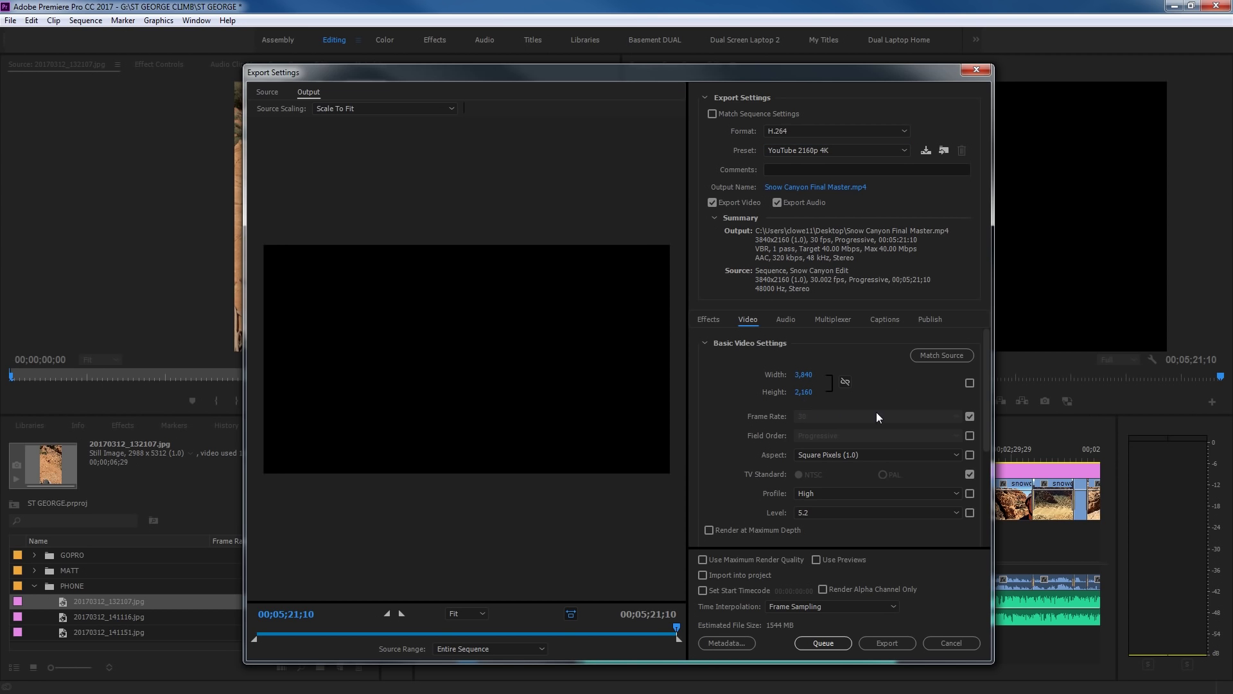
{"action": "mouse_move", "coordinate": [985, 415]}
{"action": "left_mouse_down"}
{"action": "mouse_move", "coordinate": [983, 429]}
{"action": "mouse_move", "coordinate": [980, 416]}
{"action": "left_mouse_up"}
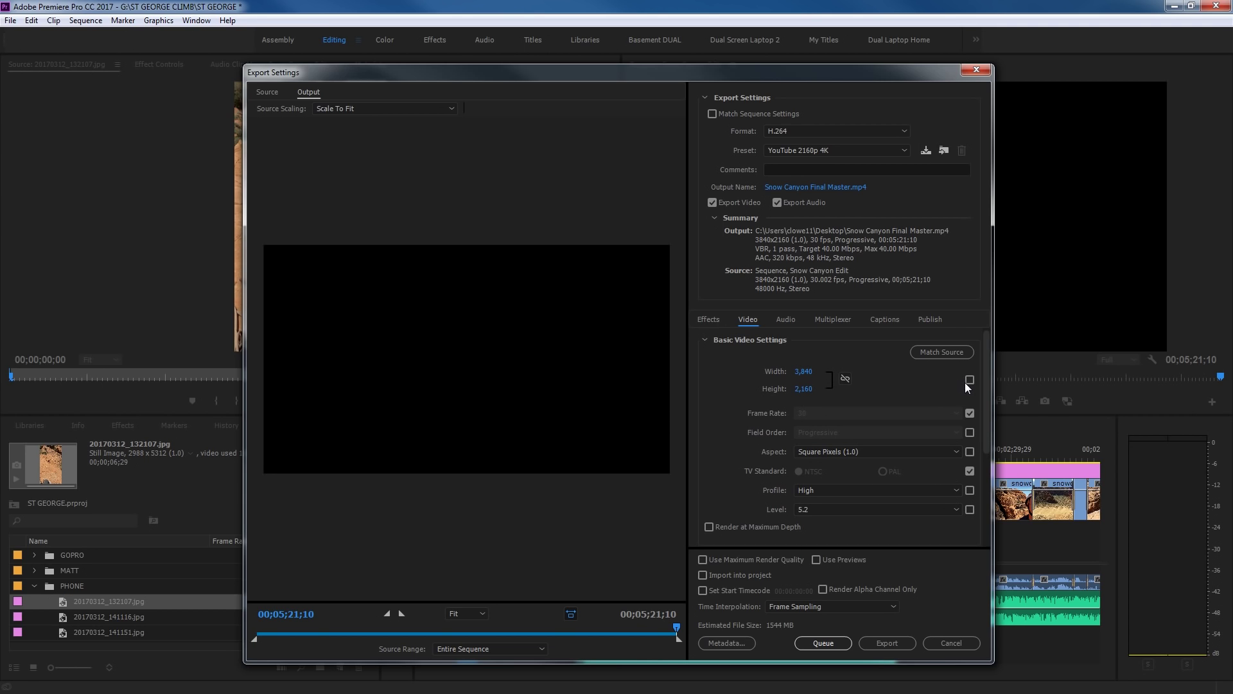
{"action": "left_click", "coordinate": [944, 356]}
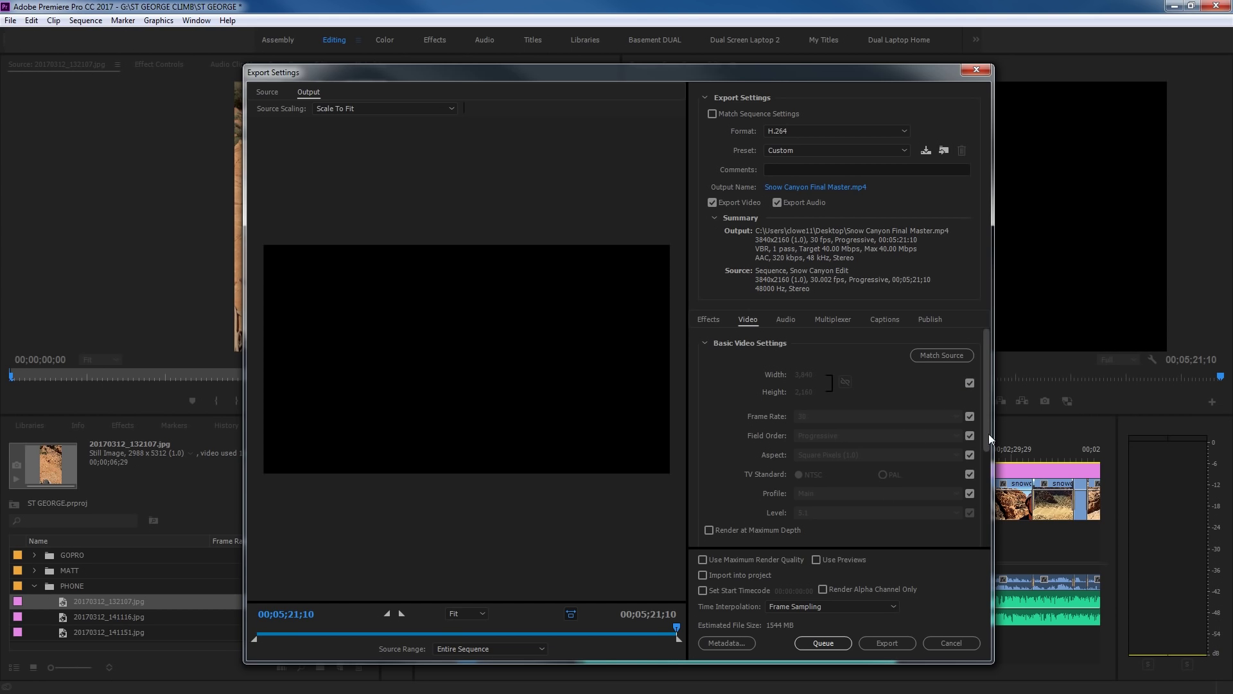
- Set the target bitrate of the video to 80 Mbps
{"action": "left_click_drag", "start_coordinate": [989, 434], "coordinate": [977, 511]}
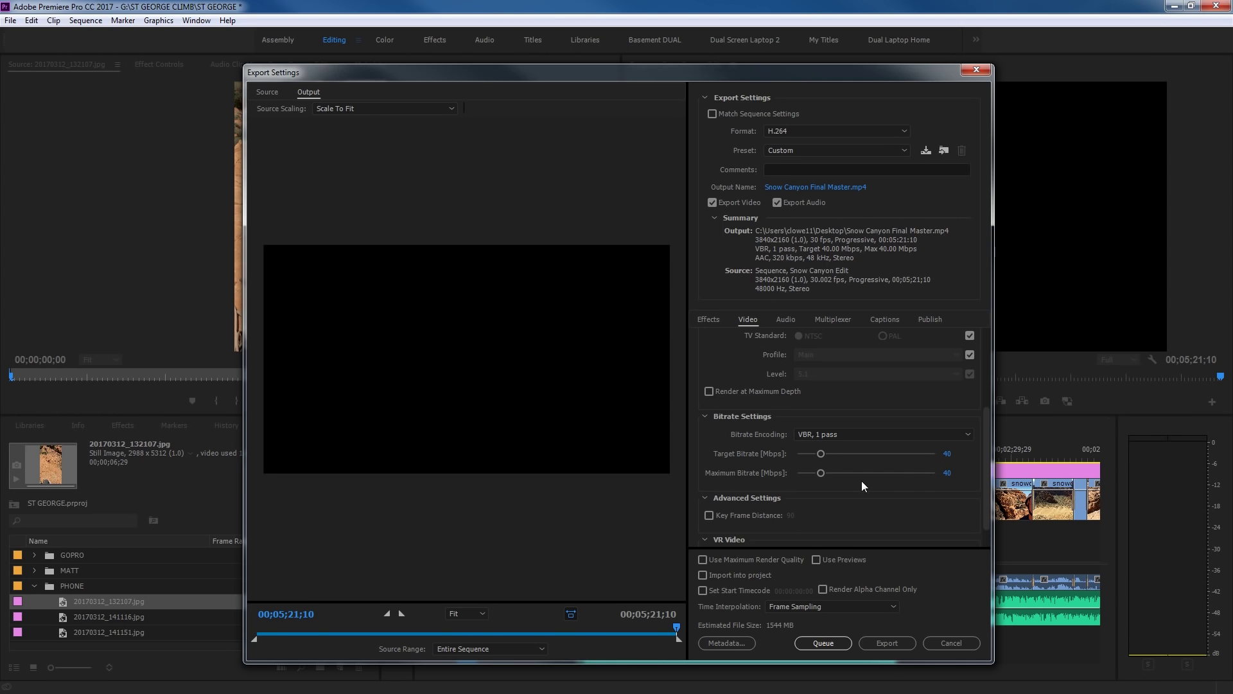
{"action": "left_click", "coordinate": [954, 454]}
{"action": "key", "text": "Return"}
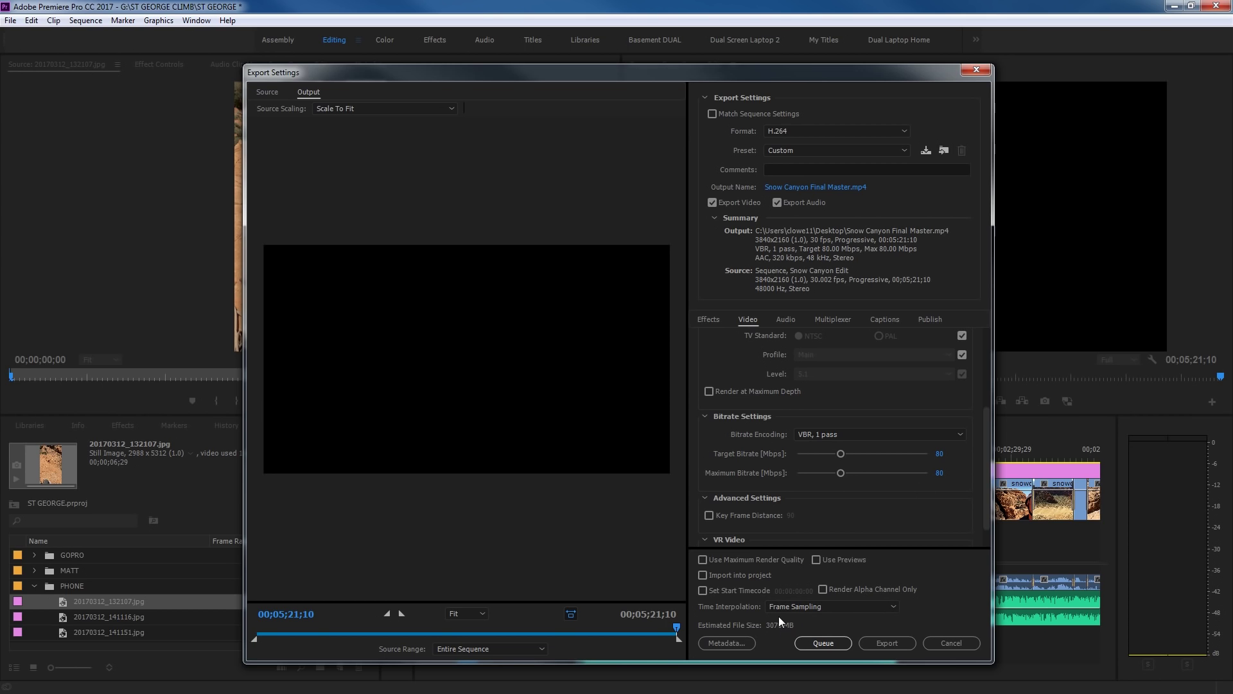
- Try a target bitrate of 40 Mbps and set it back to 80 Mbps
{"action": "left_click", "coordinate": [939, 454]}
{"action": "type", "text": "40"}
{"action": "key", "text": "Return"}
{"action": "left_click", "coordinate": [939, 454]}
{"action": "key", "text": "Return"}
- Try CBR as the bitrate encoding and switch it to VBR, 2 pass
{"action": "left_click", "coordinate": [823, 435]}
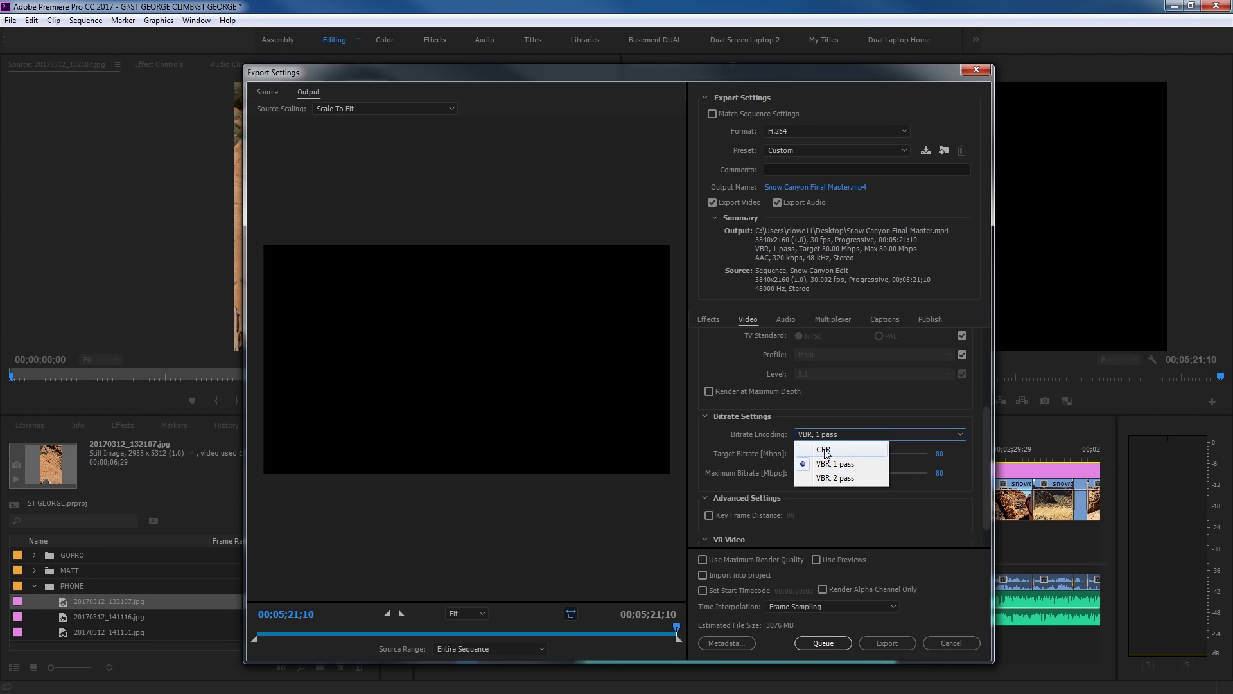
{"action": "left_click", "coordinate": [825, 450]}
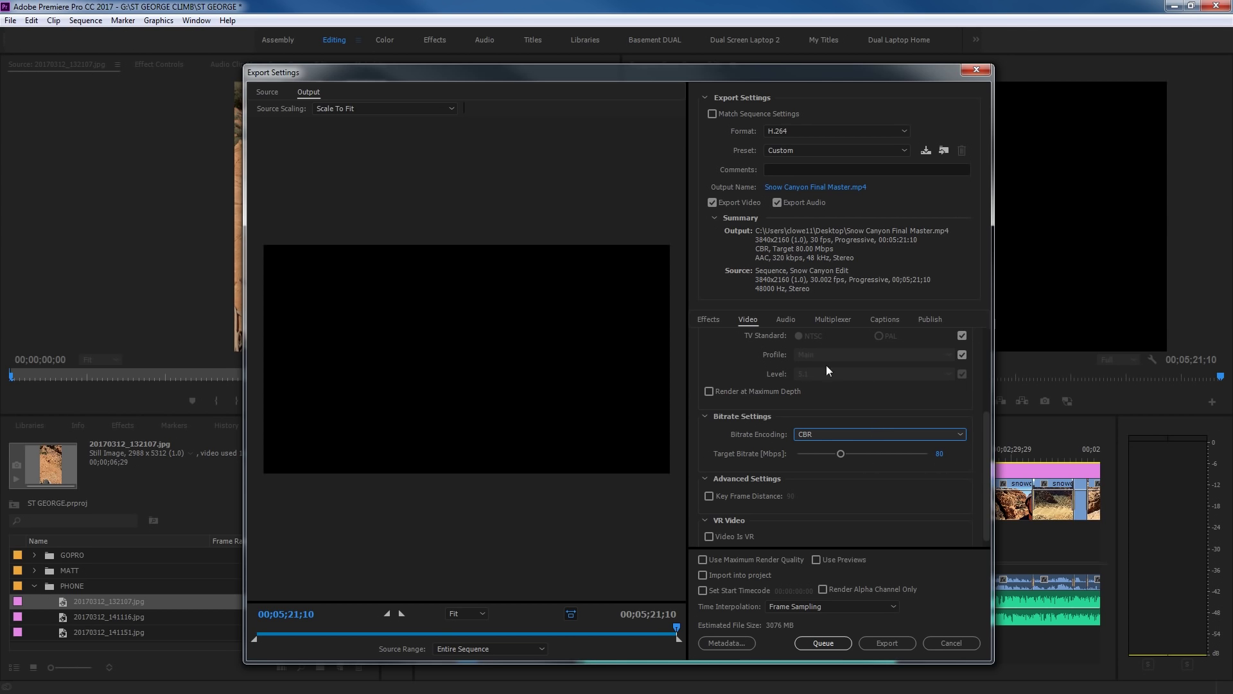
{"action": "left_click", "coordinate": [818, 434]}
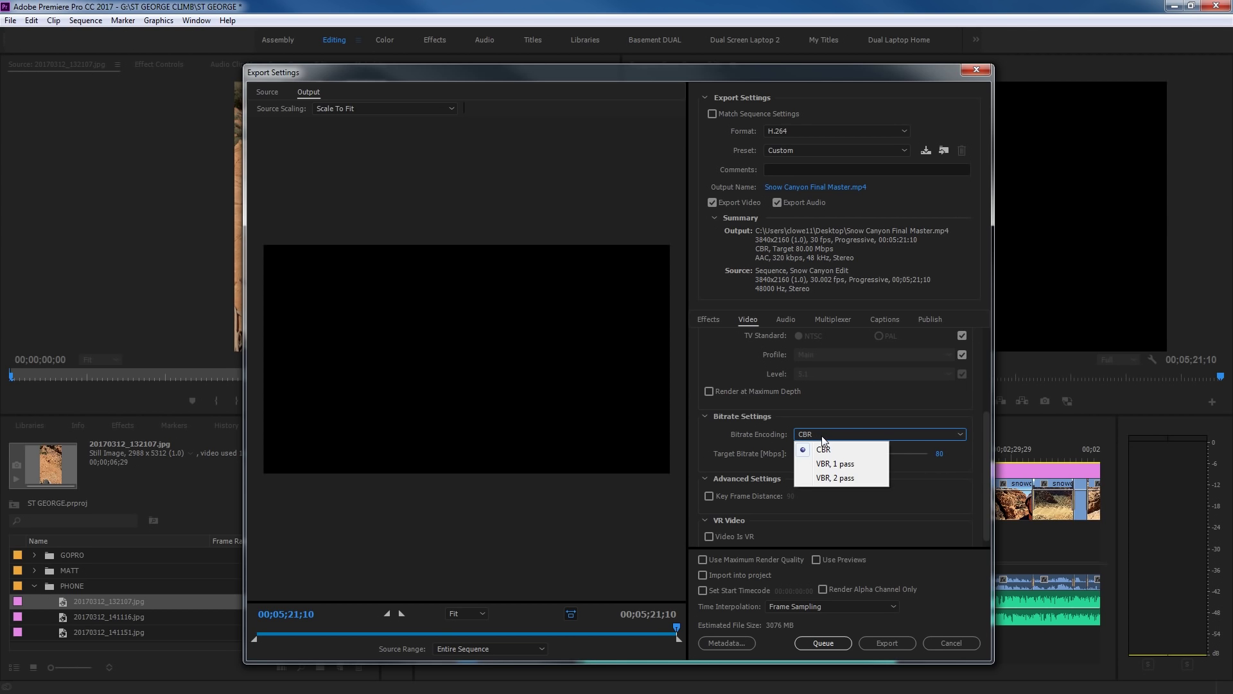
{"action": "left_click", "coordinate": [824, 479]}
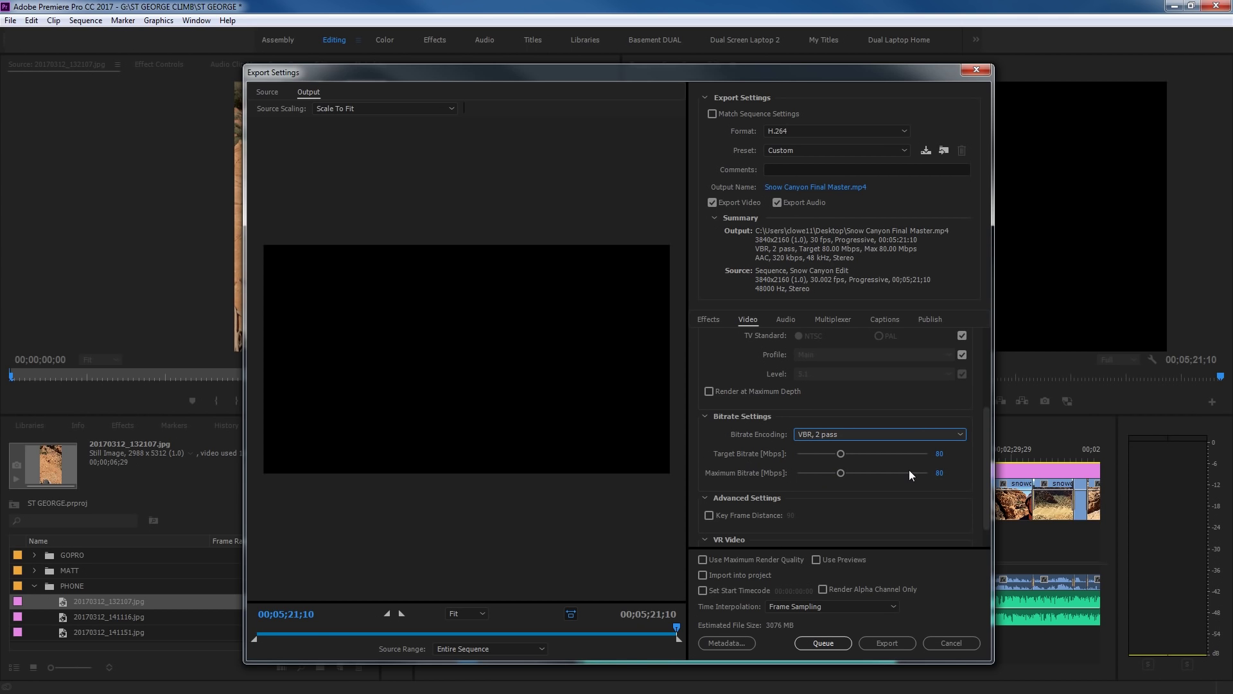
- Set the target bitrate to 40 Mbps and widen the Export Settings dialog slightly
{"action": "left_click", "coordinate": [939, 453]}
{"action": "type", "text": "40"}
{"action": "key", "text": "Return"}
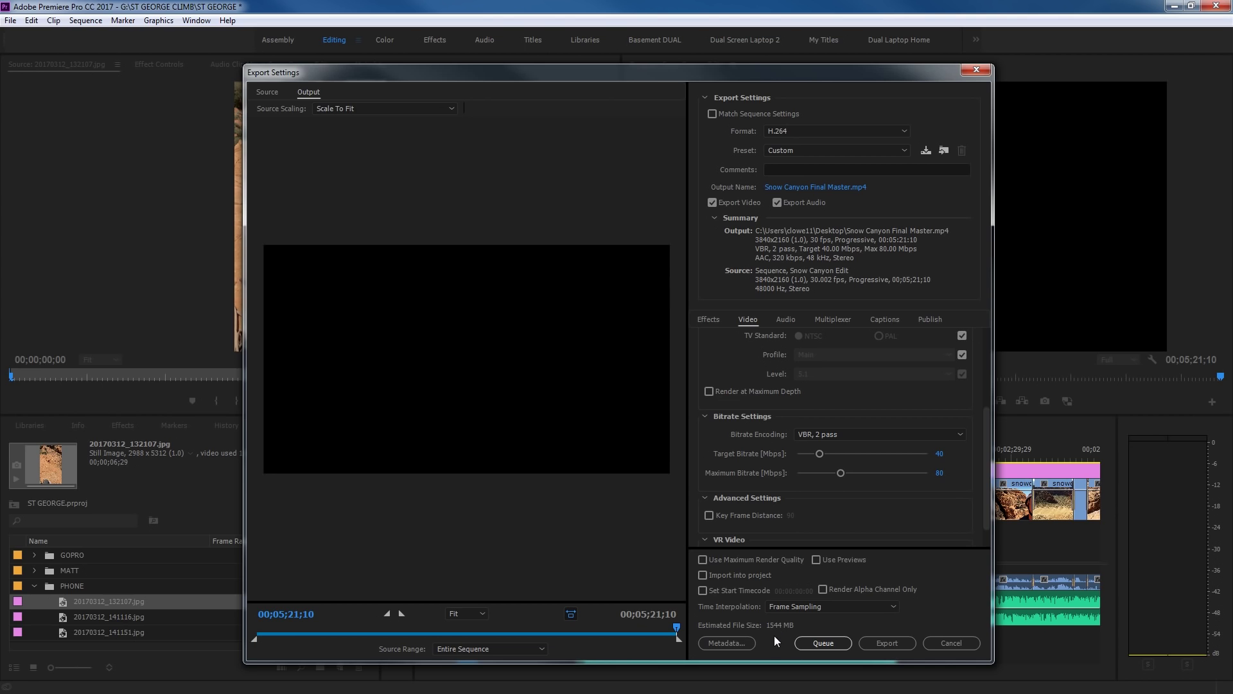
{"action": "left_click_drag", "start_coordinate": [993, 492], "coordinate": [997, 492]}
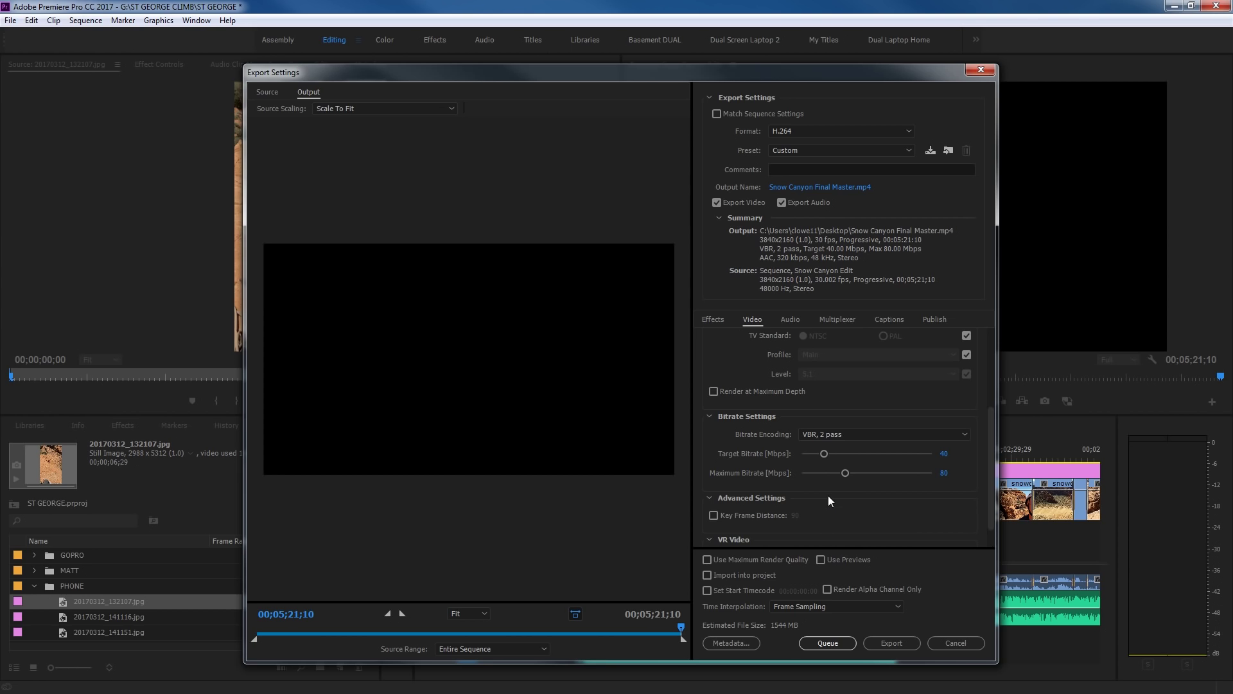
- Try VBR, 1 pass as the bitrate encoding and return it to VBR, 2 pass
{"action": "left_click", "coordinate": [849, 436]}
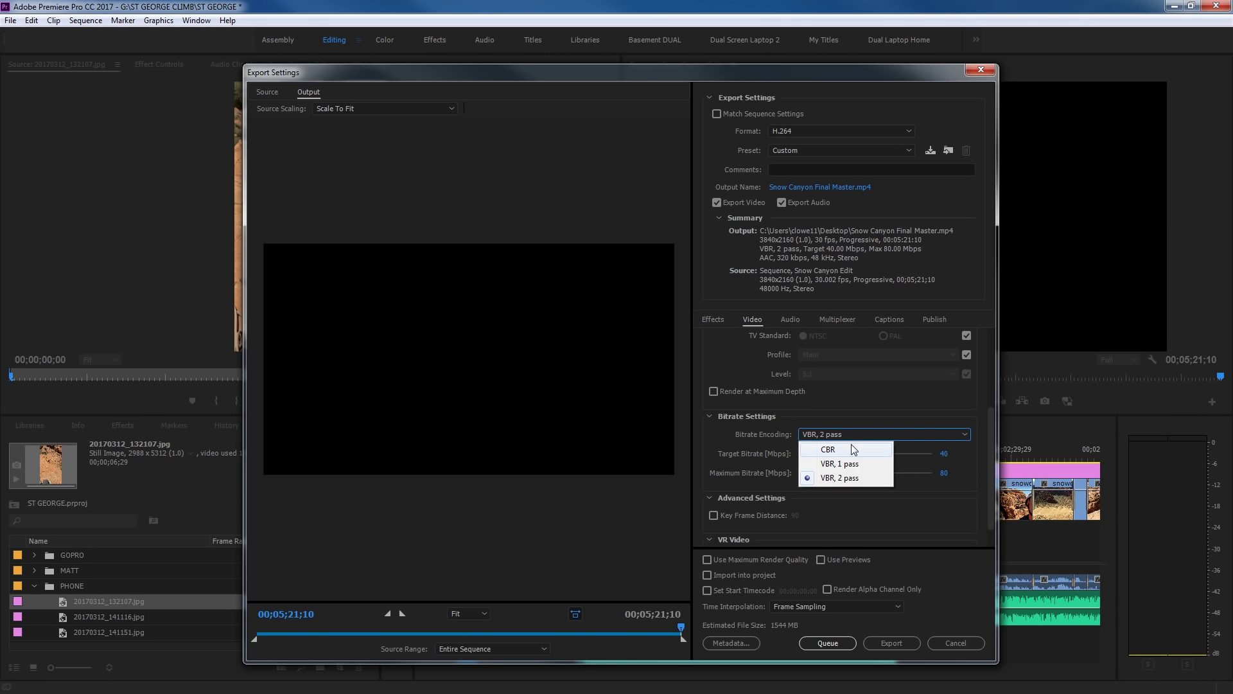
{"action": "left_click", "coordinate": [848, 465]}
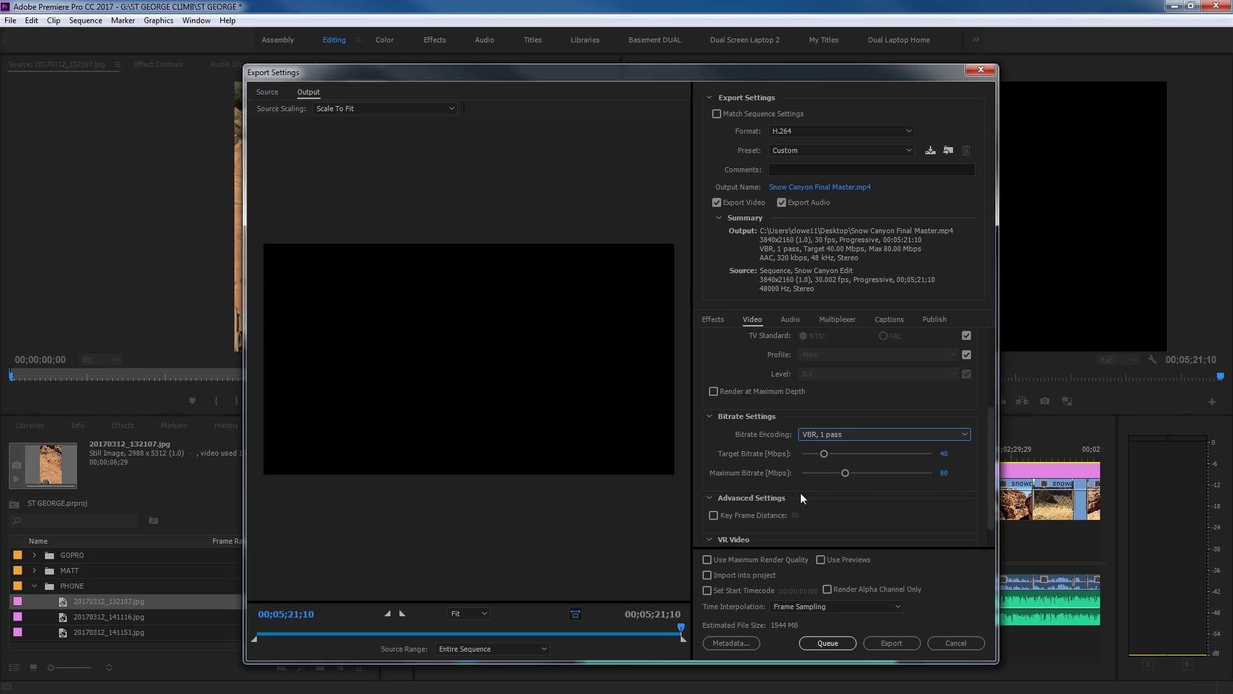
{"action": "left_click", "coordinate": [842, 437]}
{"action": "left_click", "coordinate": [835, 479]}
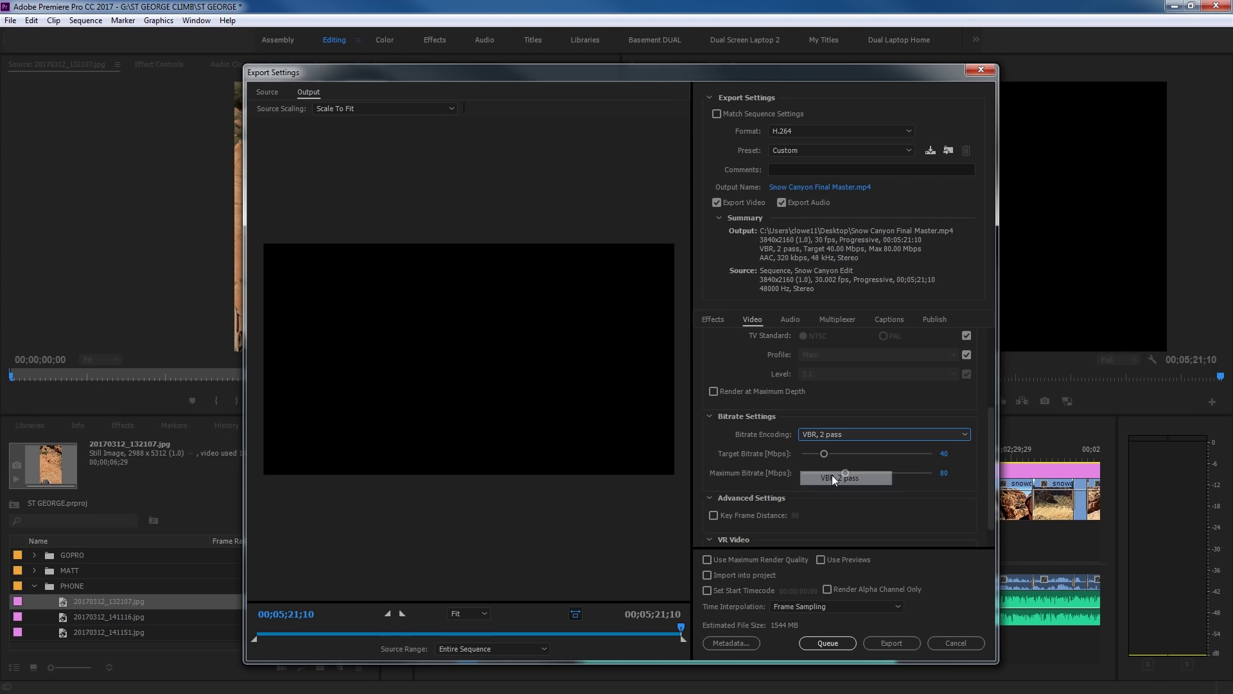
{"action": "left_click", "coordinate": [818, 187]}
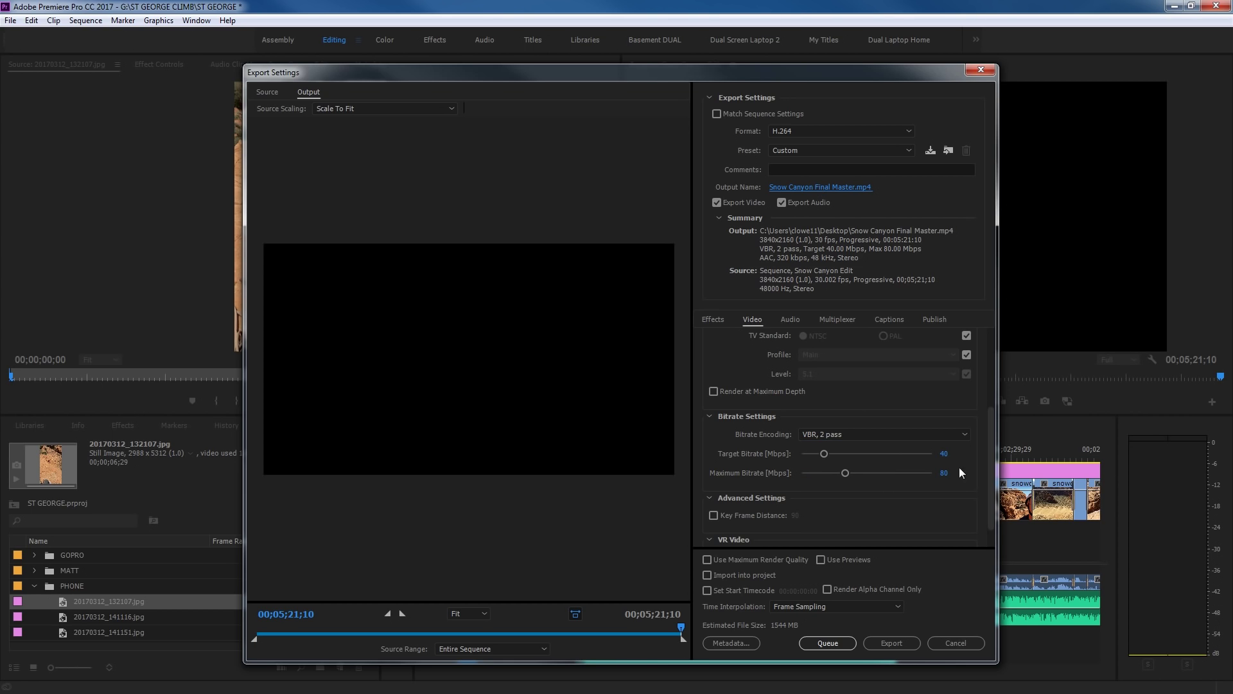
- Review the export's audio settings, and open the naming prompt for saving a custom preset and cancel it
{"action": "left_click", "coordinate": [791, 319]}
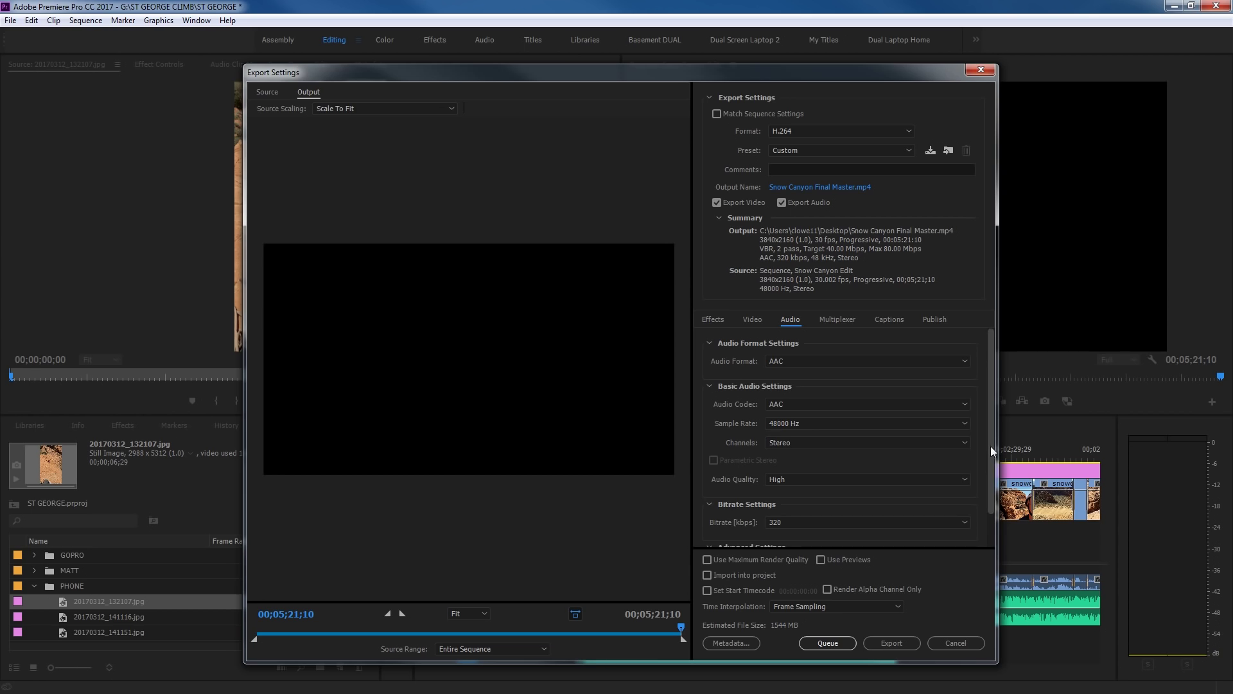
{"action": "left_click_drag", "start_coordinate": [990, 445], "coordinate": [910, 345]}
{"action": "left_click", "coordinate": [935, 153]}
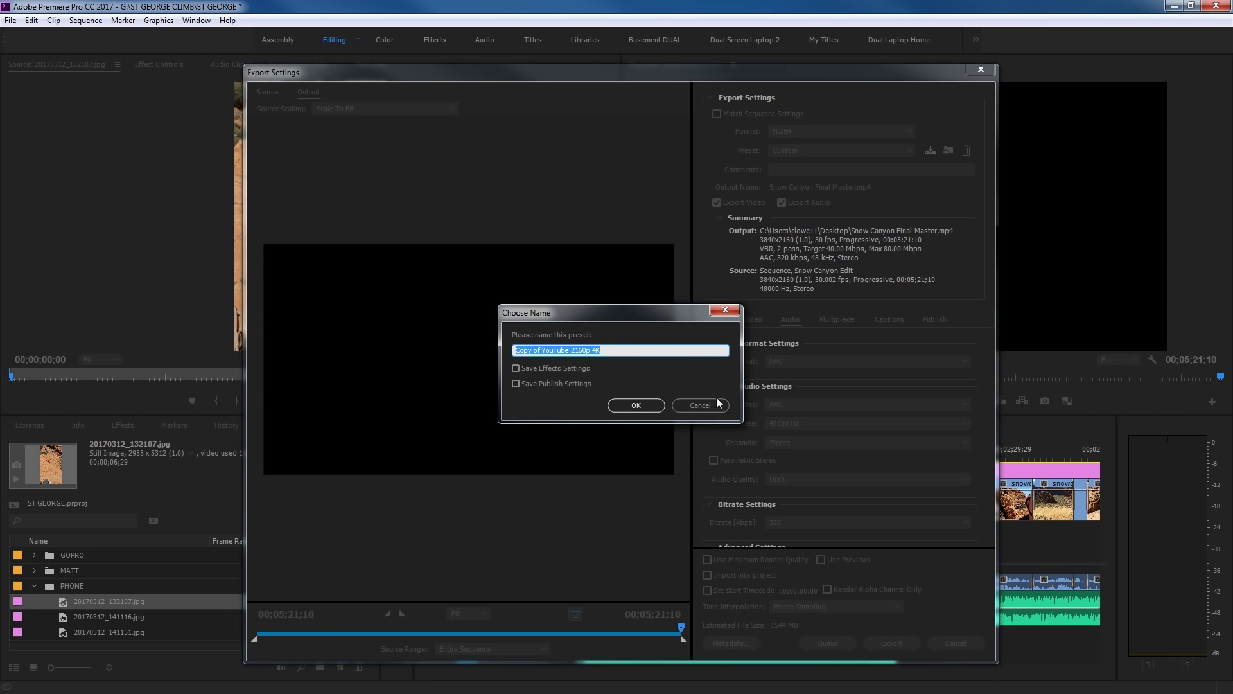
{"action": "left_click", "coordinate": [675, 411]}
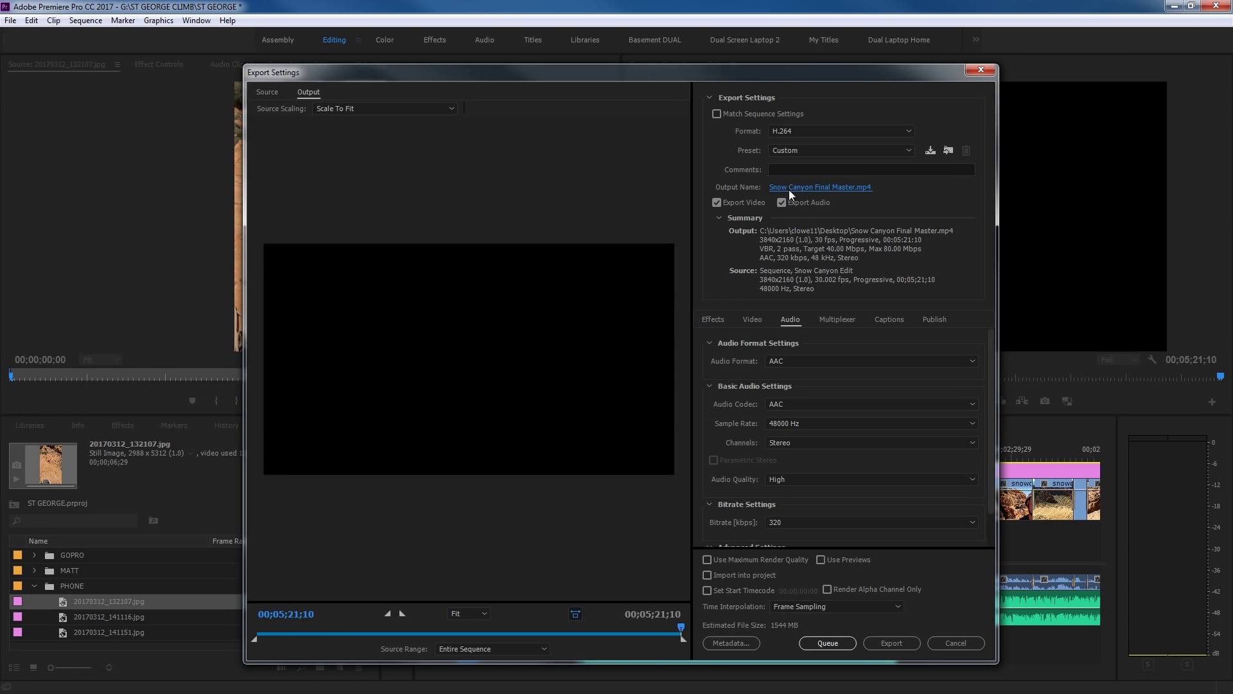
- Rename the output file to Snow Canyon Final YouTube on the Desktop and export the sequence immediately
{"action": "left_click", "coordinate": [789, 189]}
{"action": "left_click", "coordinate": [395, 620]}
{"action": "key", "text": "BackSpace"}
{"action": "key", "text": "BackSpace"}
{"action": "key", "text": "BackSpace"}
{"action": "key", "text": "BackSpace"}
{"action": "key", "text": "BackSpace"}
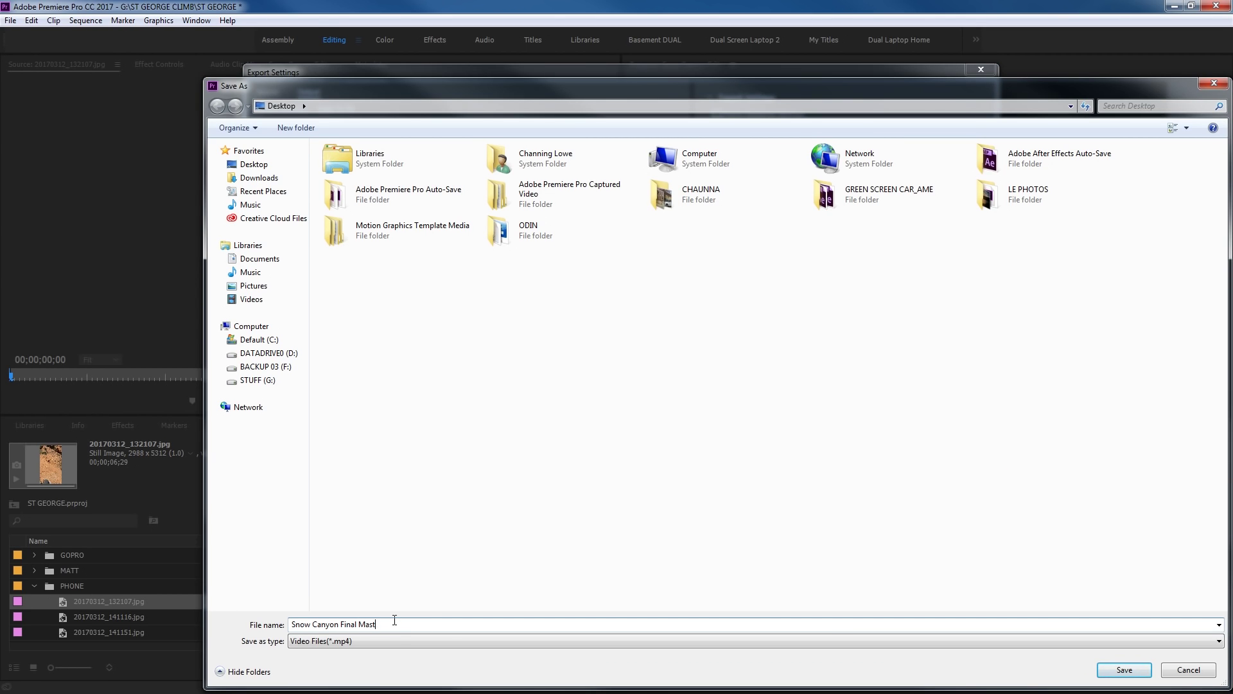
{"action": "key", "text": "BackSpace"}
{"action": "type", "text": "YouTube"}
{"action": "left_click", "coordinate": [1124, 669]}
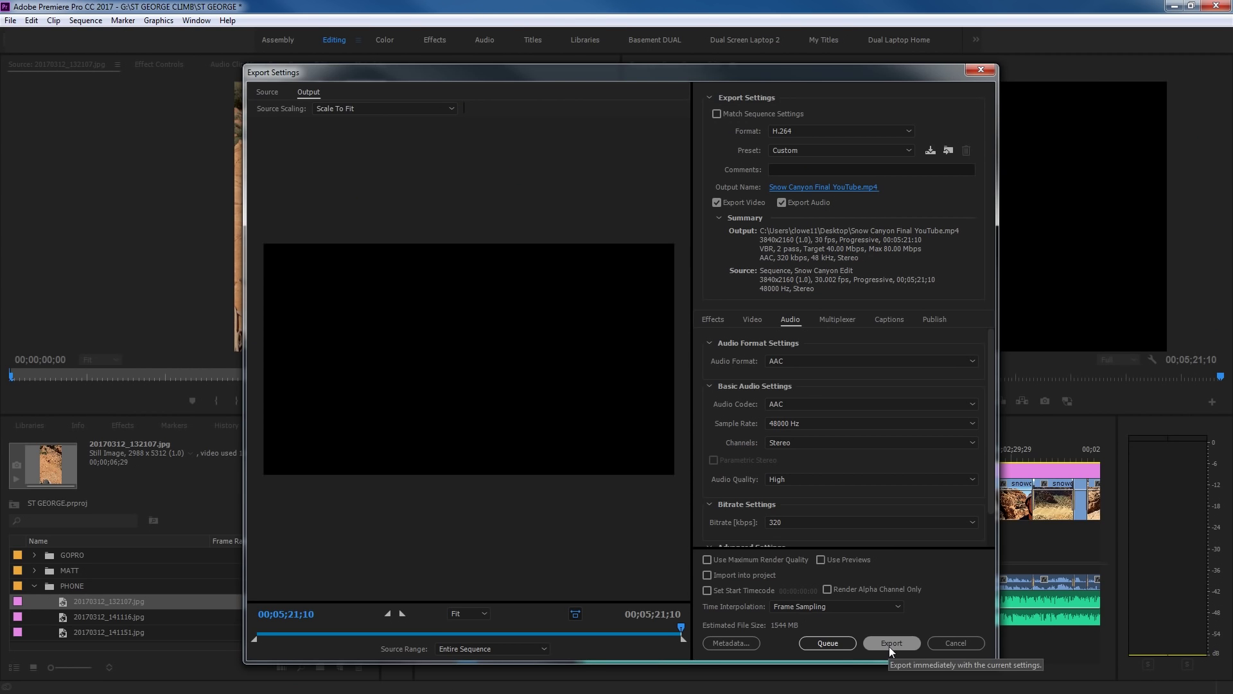
{"action": "left_click", "coordinate": [890, 643]}
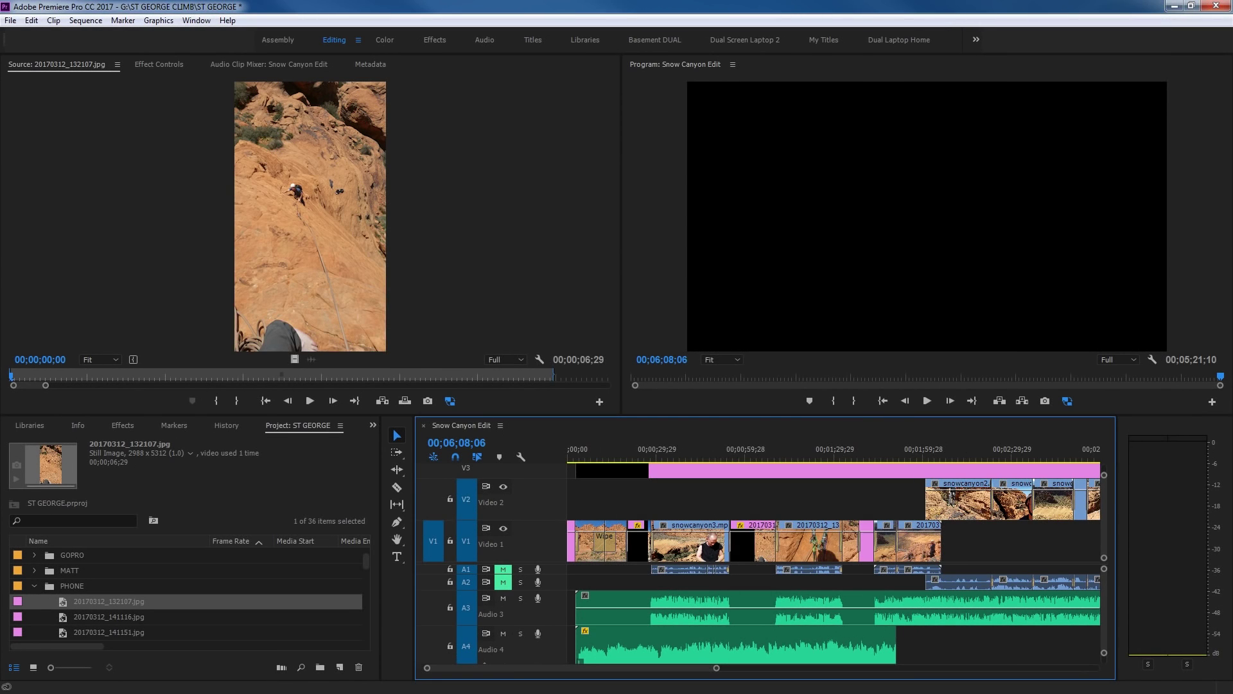
- Switch to the ST GEORGE CLIMB folder in Windows Explorer and open the Snow Canyon Final YouTube video for playback
{"action": "key", "text": "alt+Tab"}
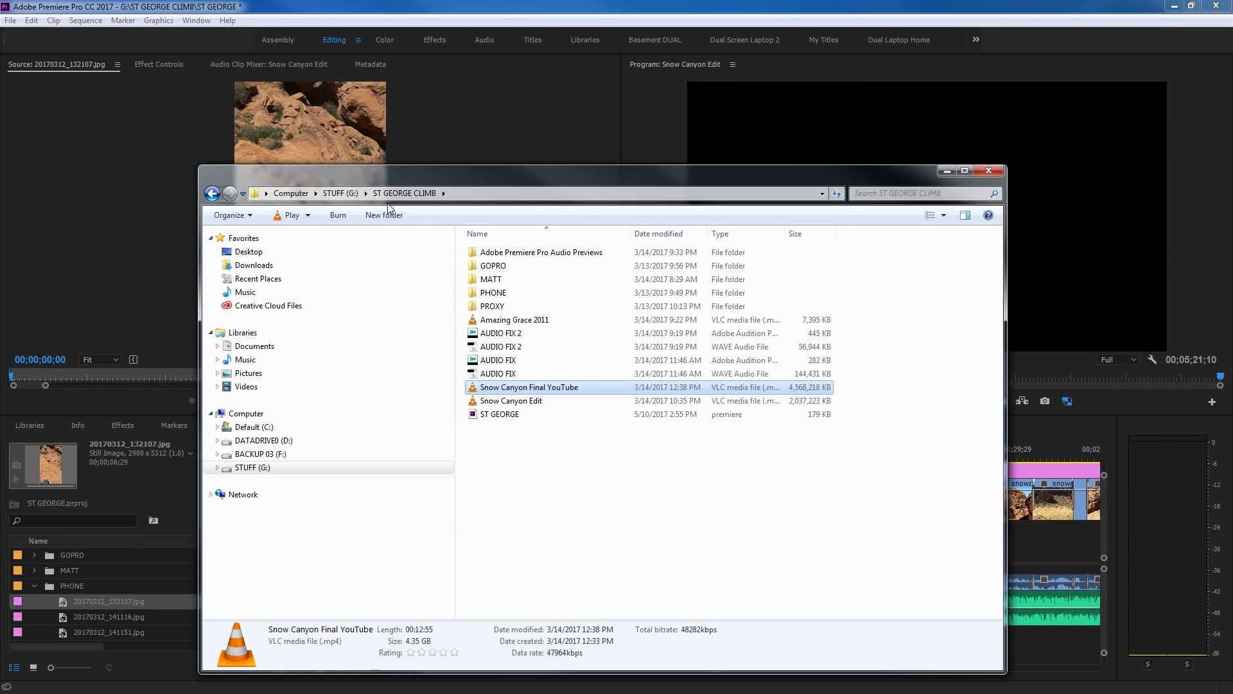
{"action": "left_click_drag", "start_coordinate": [441, 178], "coordinate": [456, 127]}
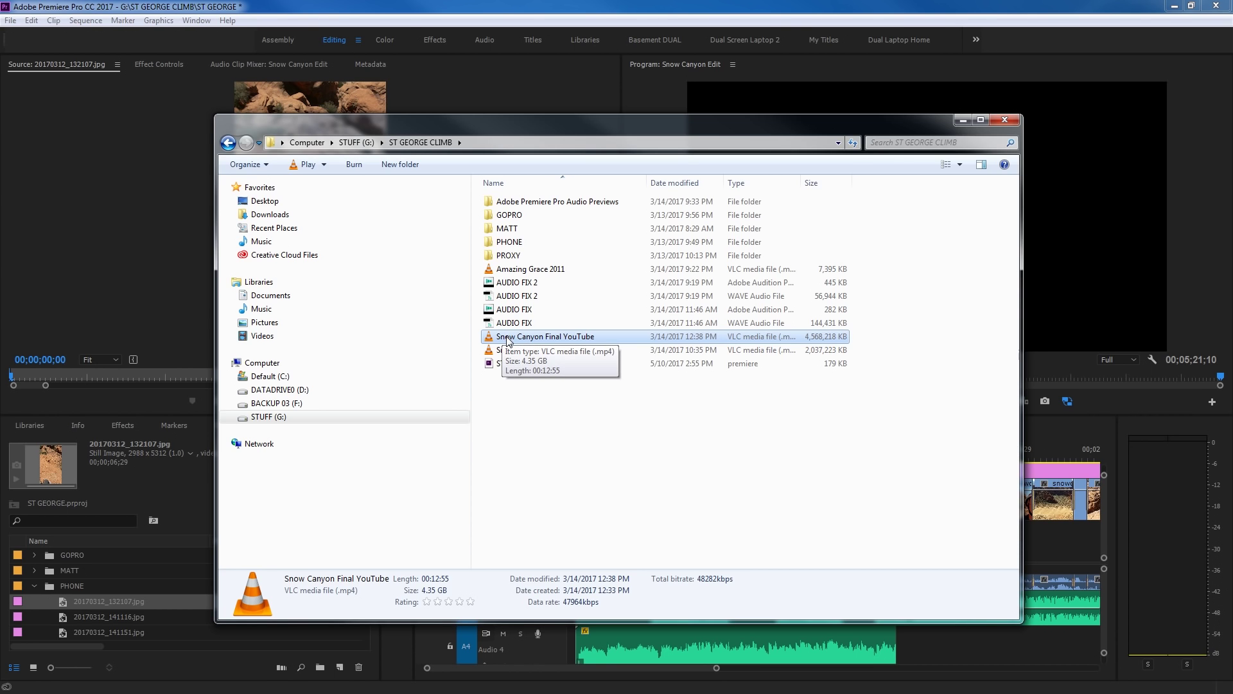
{"action": "double_click", "coordinate": [507, 336]}
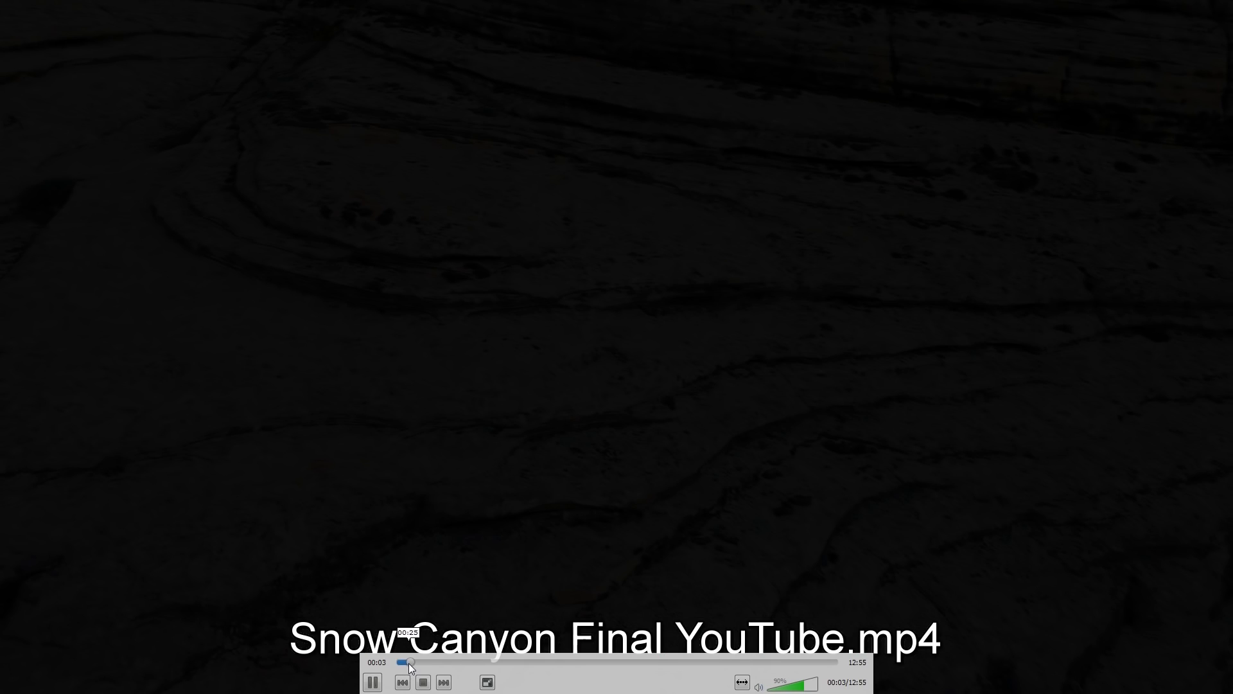
- Skip the exported video to about 08:01 and pause it to check the picture, and close the folder window
{"action": "left_click_drag", "start_coordinate": [408, 663], "coordinate": [671, 675]}
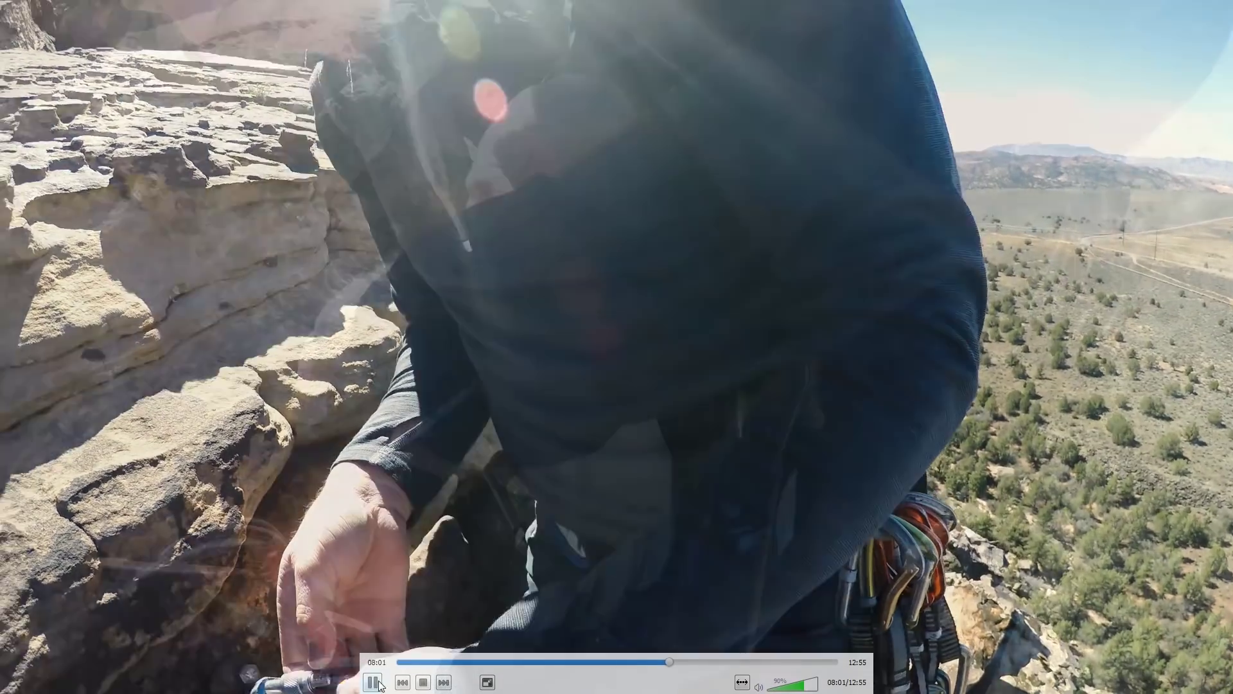
{"action": "left_click", "coordinate": [373, 682]}
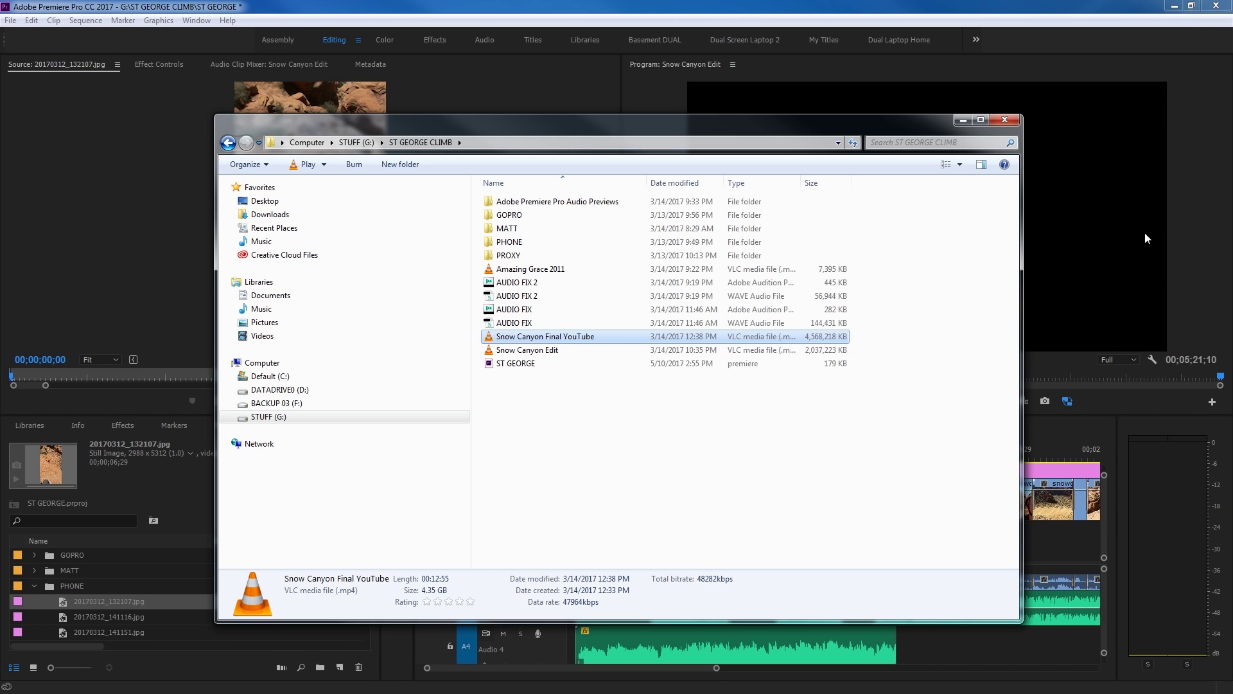
{"action": "left_click", "coordinate": [1016, 121]}
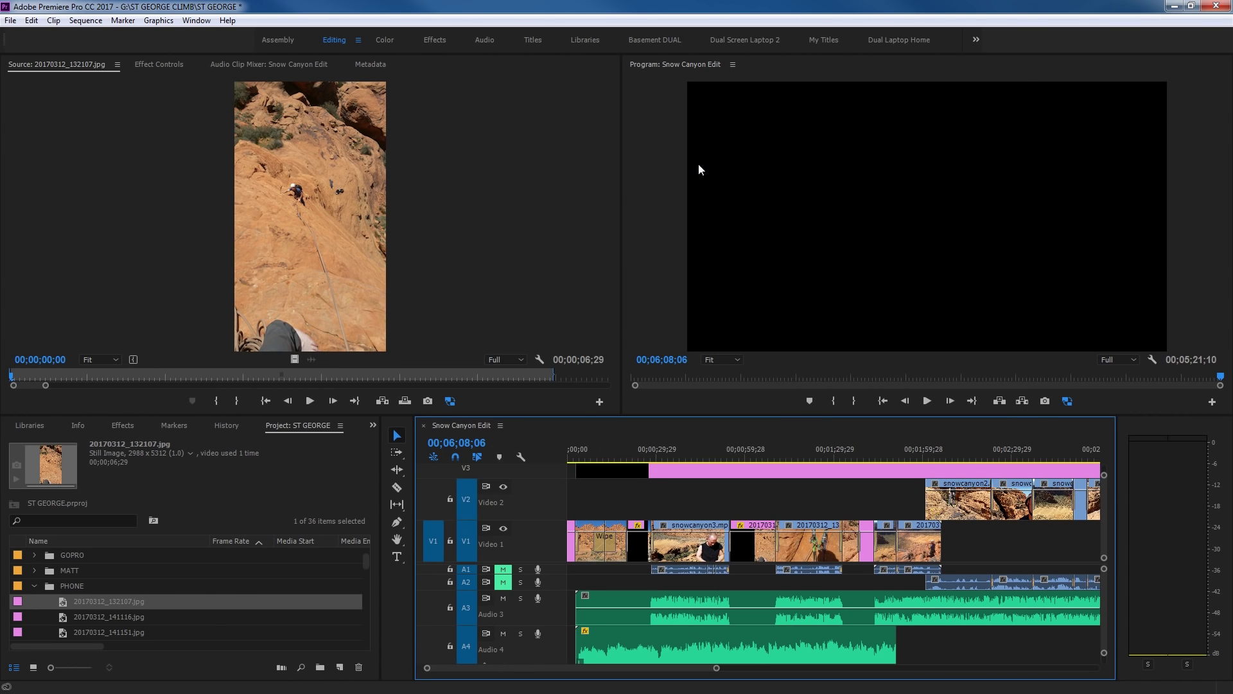